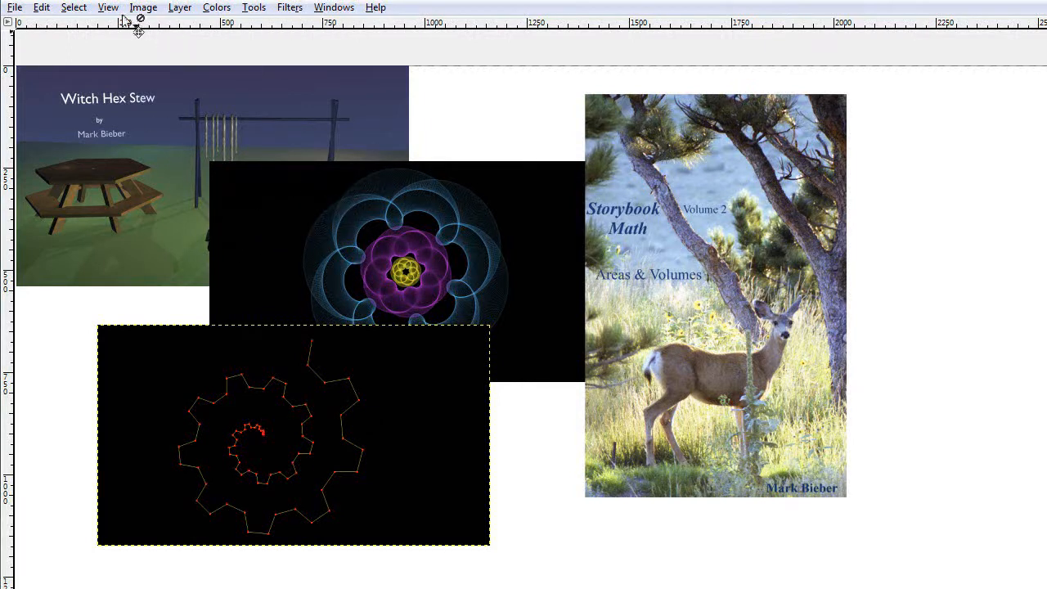
- Bring the layers dialog and the toolbox over the canvas, clear of the spiral image, and activate the Move tool
mouse_move(0, 34)
left_mouse_down()
mouse_move(193, 0)
mouse_move(126, 0)
mouse_move(128, 45)
mouse_move(117, 55)
mouse_move(108, 45)
mouse_move(152, 43)
left_mouse_up()
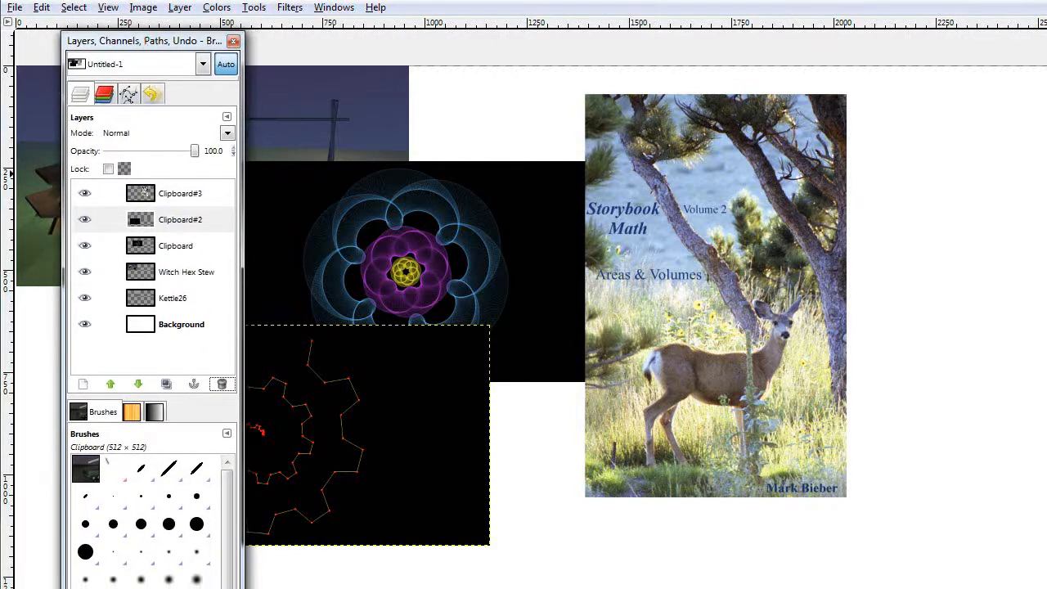
left_click_drag(1046, 190, 919, 144)
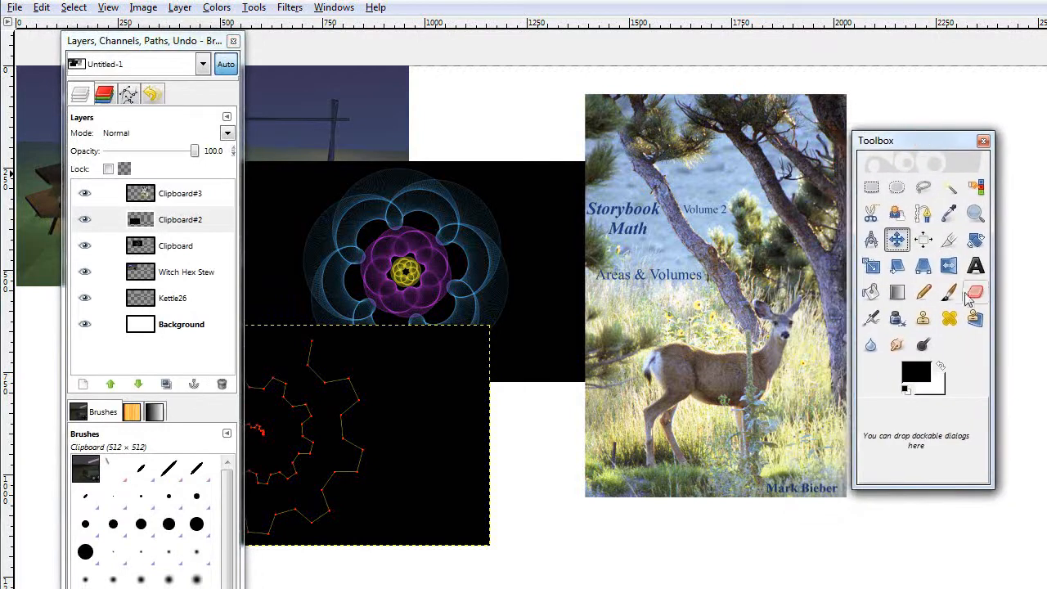
left_click(894, 242)
left_click_drag(135, 53, 712, 56)
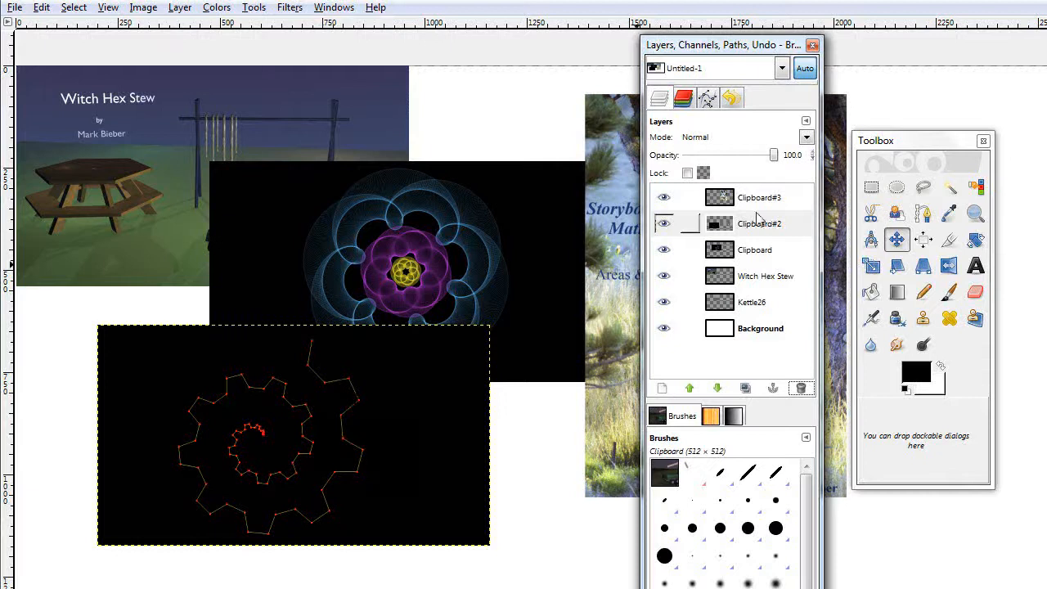
- Move the spiral layer Clipboard#2 up and across so it overlaps both the flower image and the deer cover
left_click(898, 244)
left_click_drag(409, 454, 467, 251)
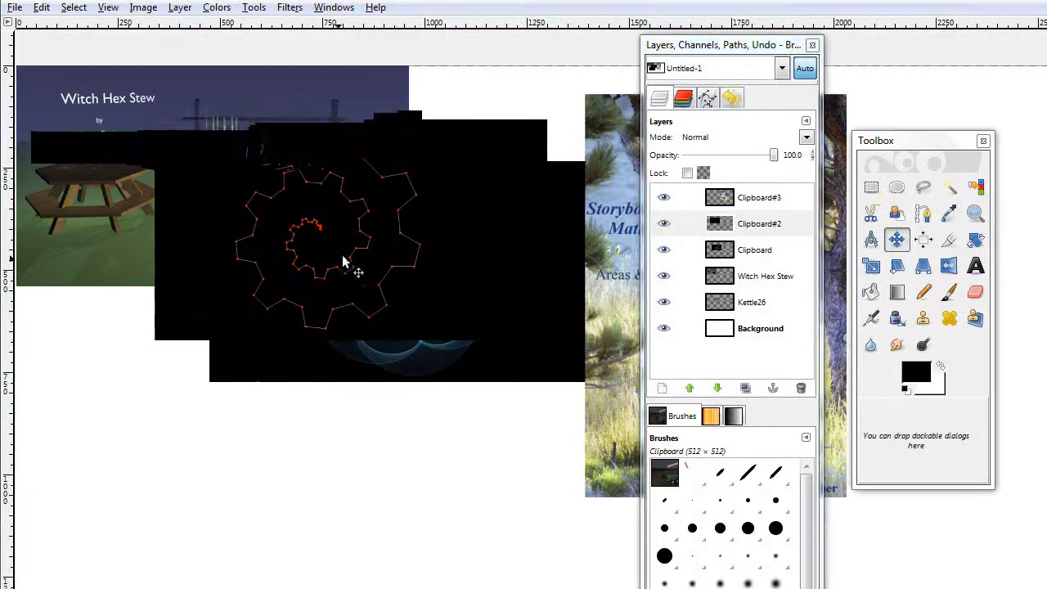
left_click_drag(344, 260, 543, 300)
left_click_drag(690, 44, 849, 53)
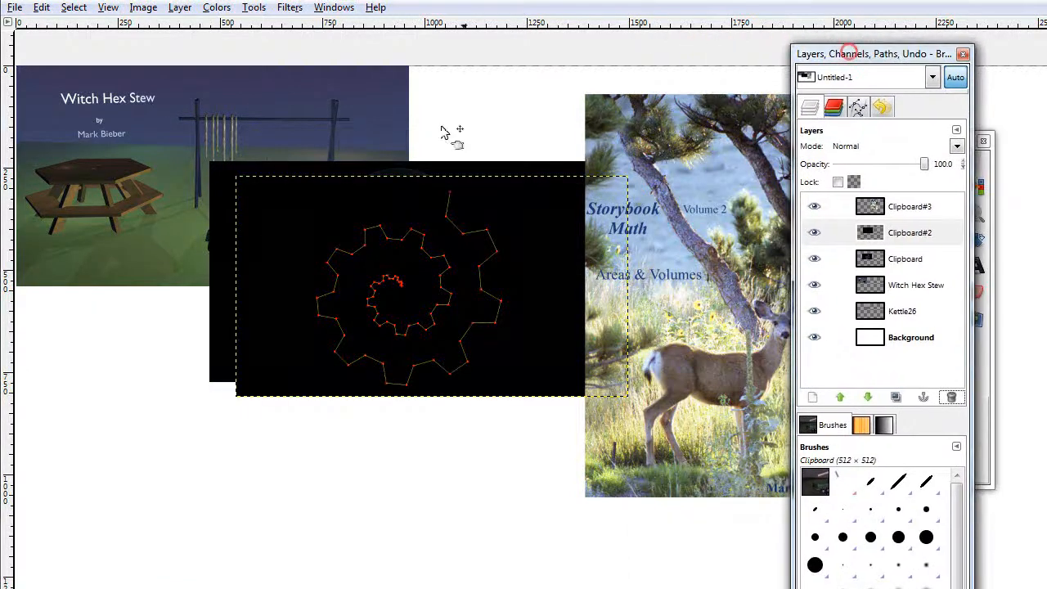
left_click_drag(449, 244, 474, 310)
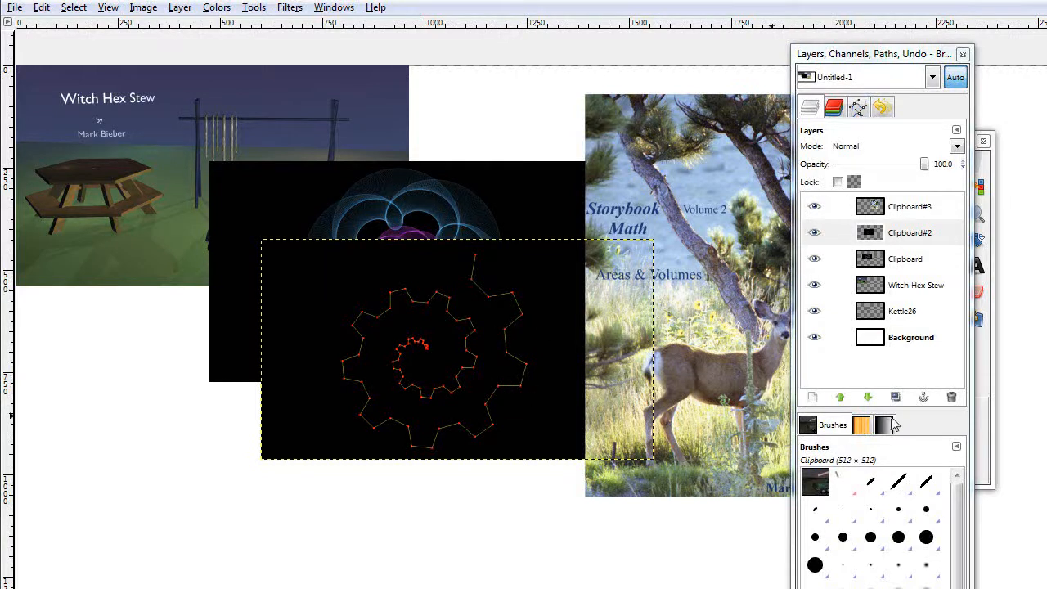
- Raise the spiral layer above the deer cover's layer and reposition it over the lower part of the flower image
left_click(843, 398)
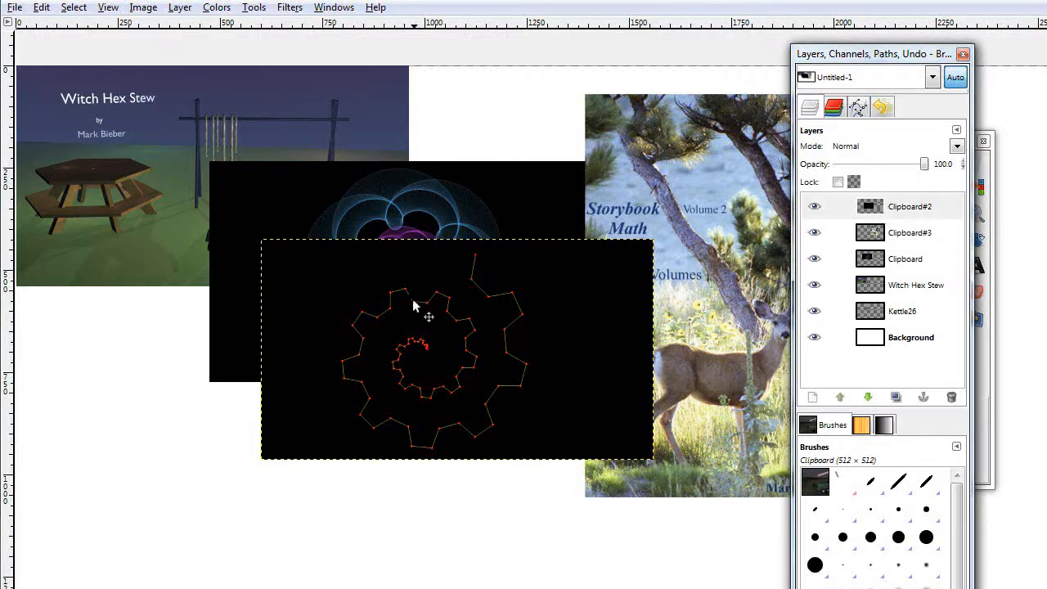
left_click_drag(453, 310, 281, 322)
left_click_drag(532, 256, 444, 372)
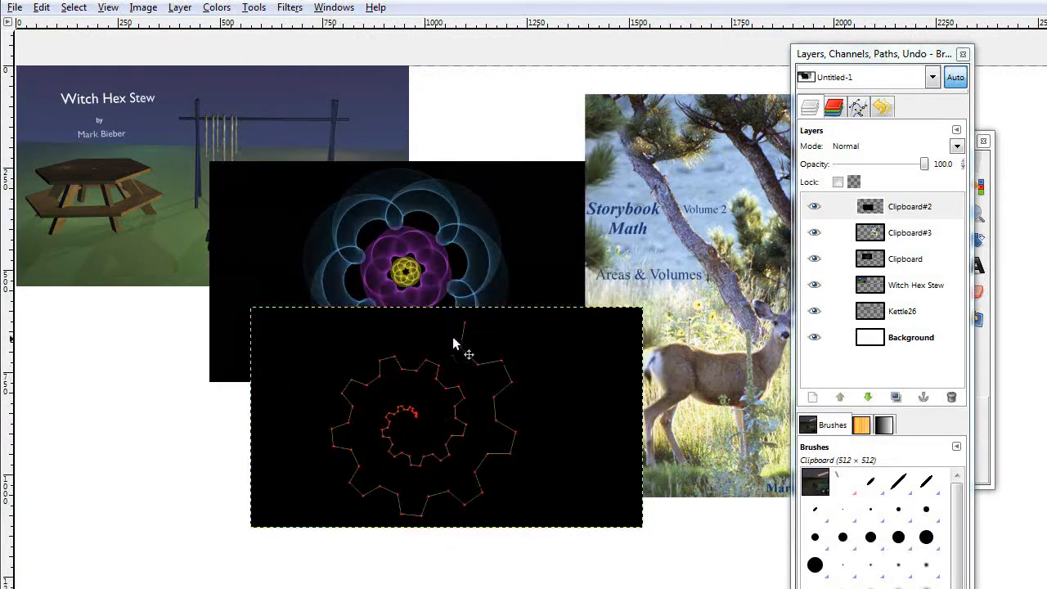
- Rename the spiral layer Clipboard#2 as Variable Gearing
right_click(908, 213)
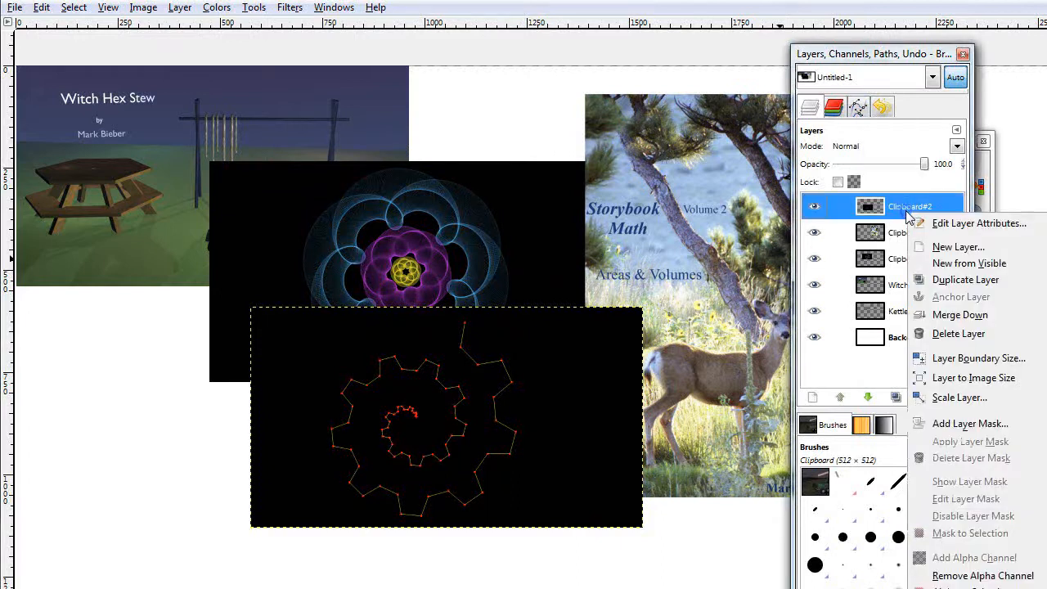
left_click(949, 223)
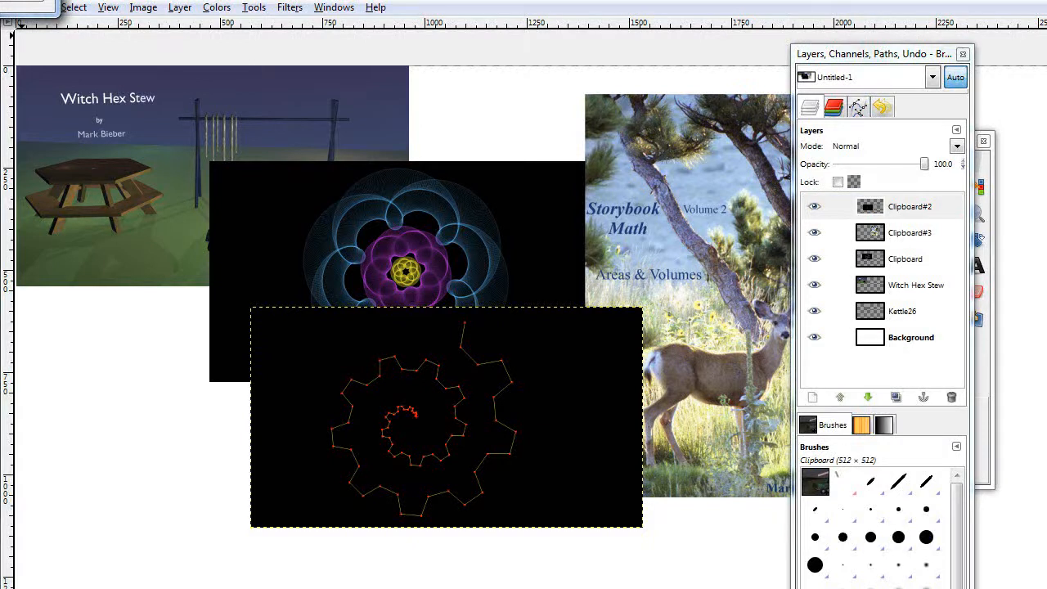
left_click_drag(0, 0, 223, 131)
type("Variable Gearing")
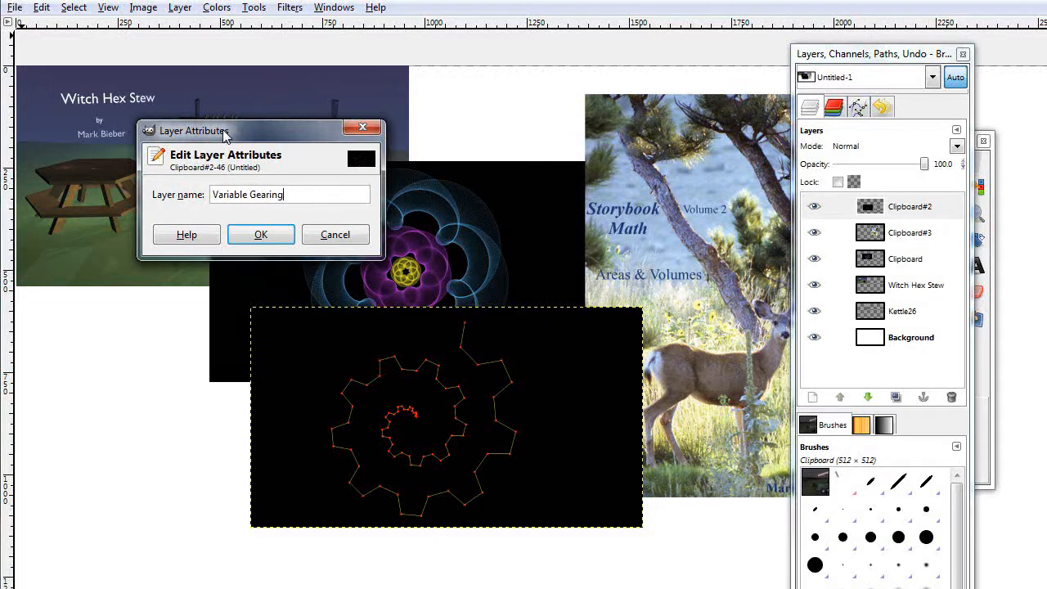
key("Return")
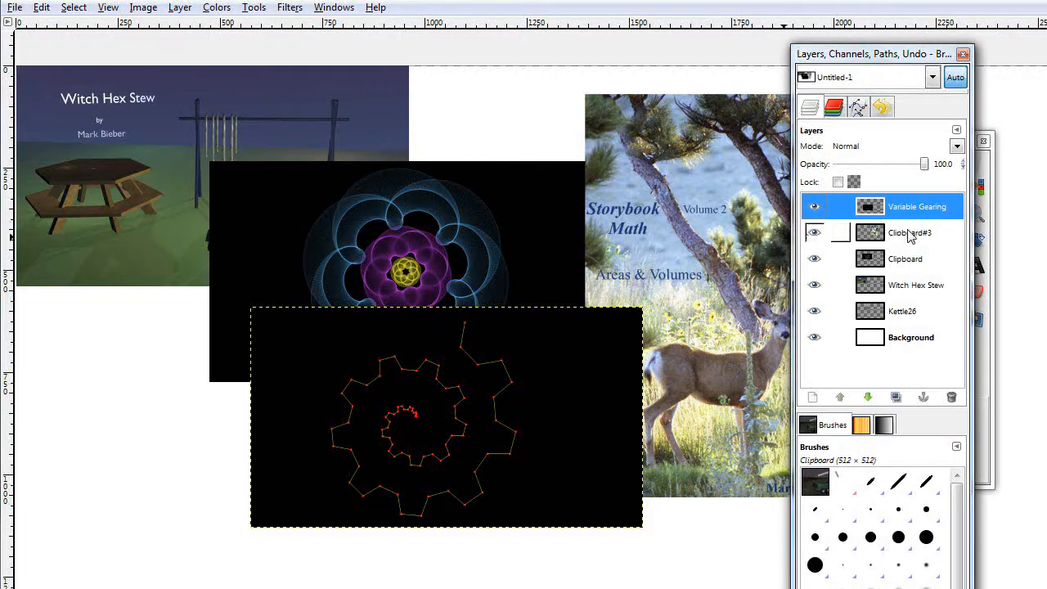
- Rename the deer cover's layer Clipboard#3 with a name starting Doe_Storybook Math
left_click(901, 238)
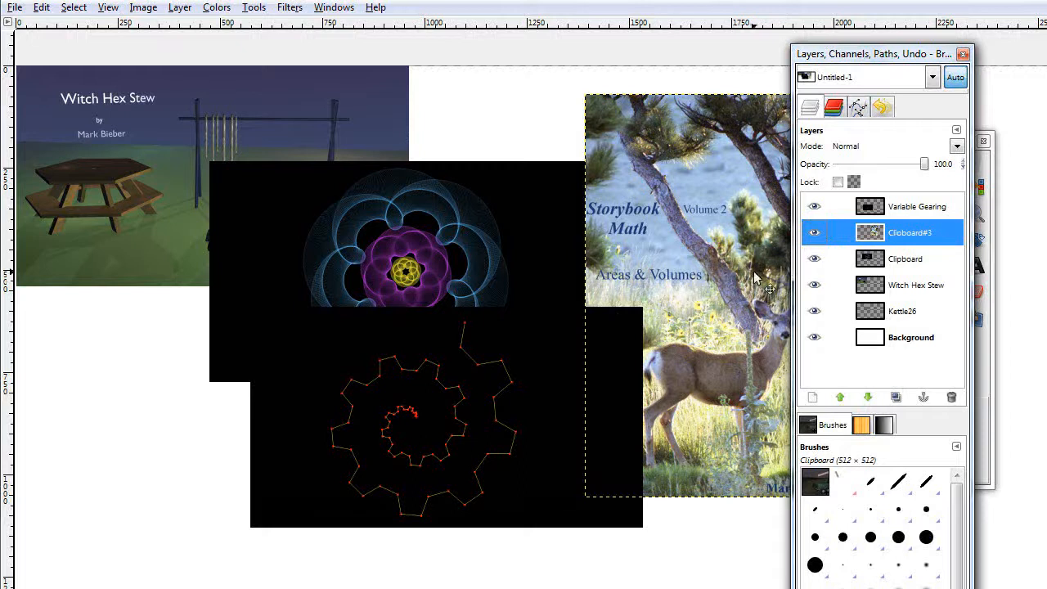
right_click(900, 238)
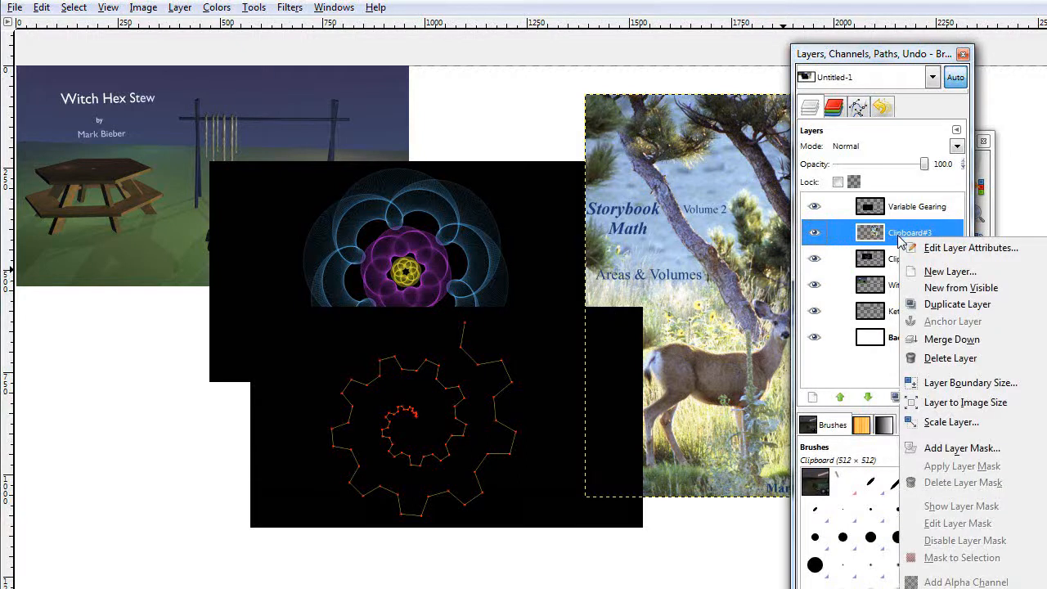
left_click(933, 248)
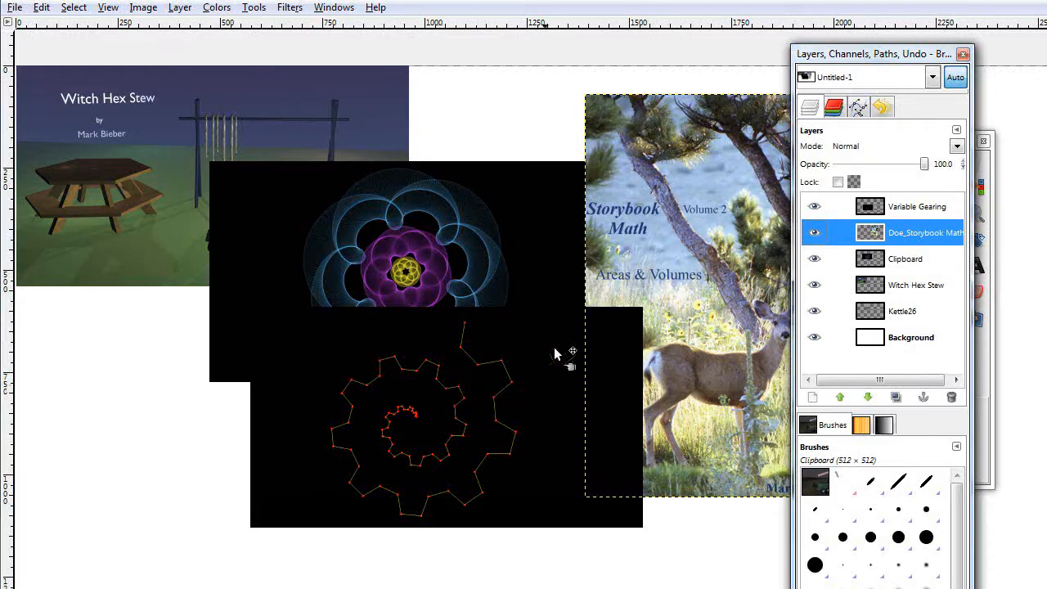
- Add a new 2560 × 1440 px layer named Geometric3 with transparency fill above the deer cover's layer
left_click_drag(873, 53, 1046, 62)
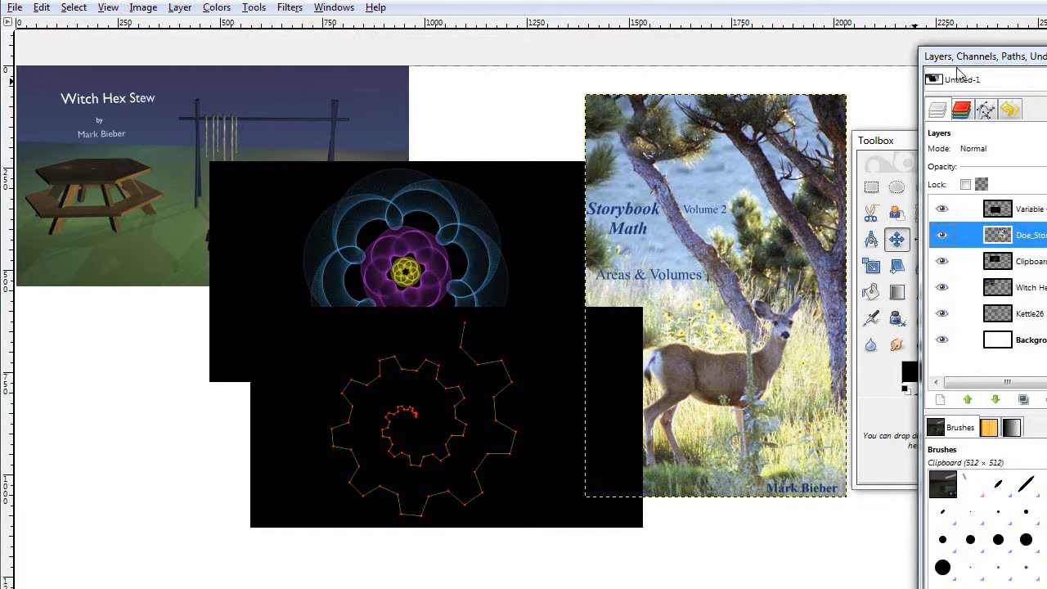
left_click_drag(969, 58, 788, 66)
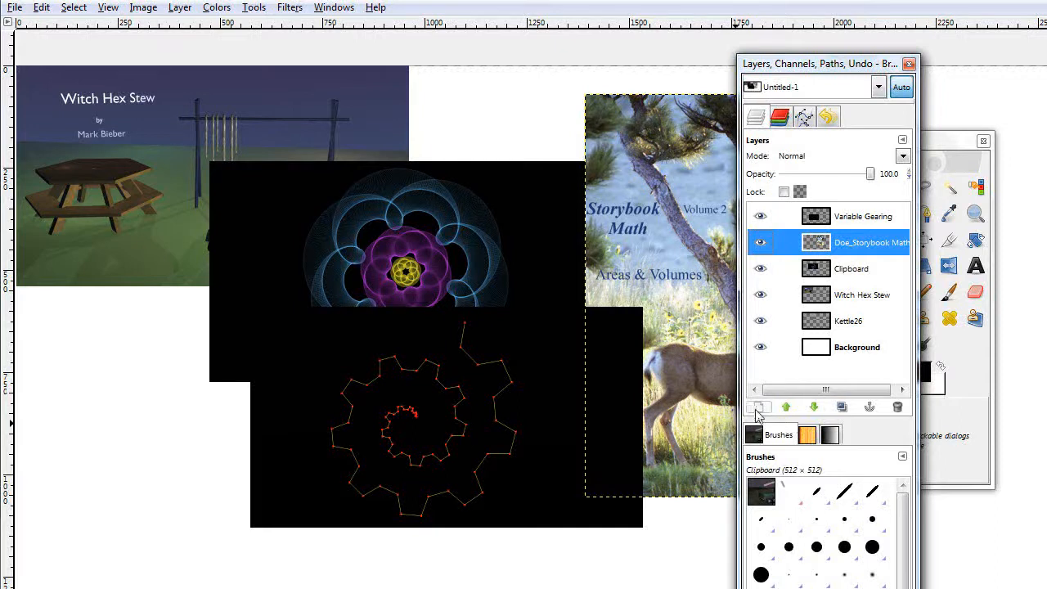
left_click(758, 408)
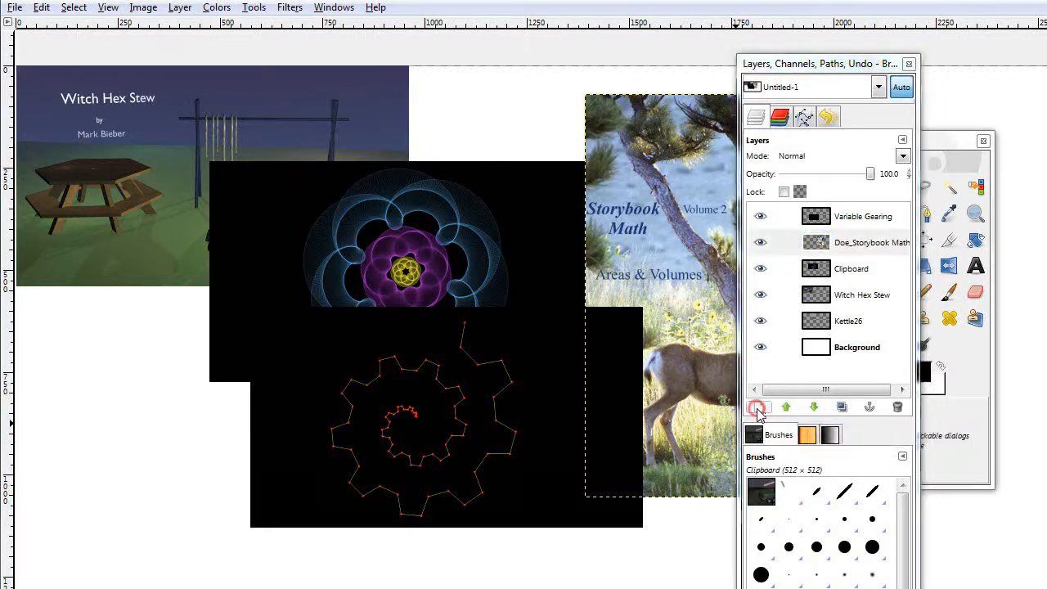
left_click_drag(0, 0, 275, 129)
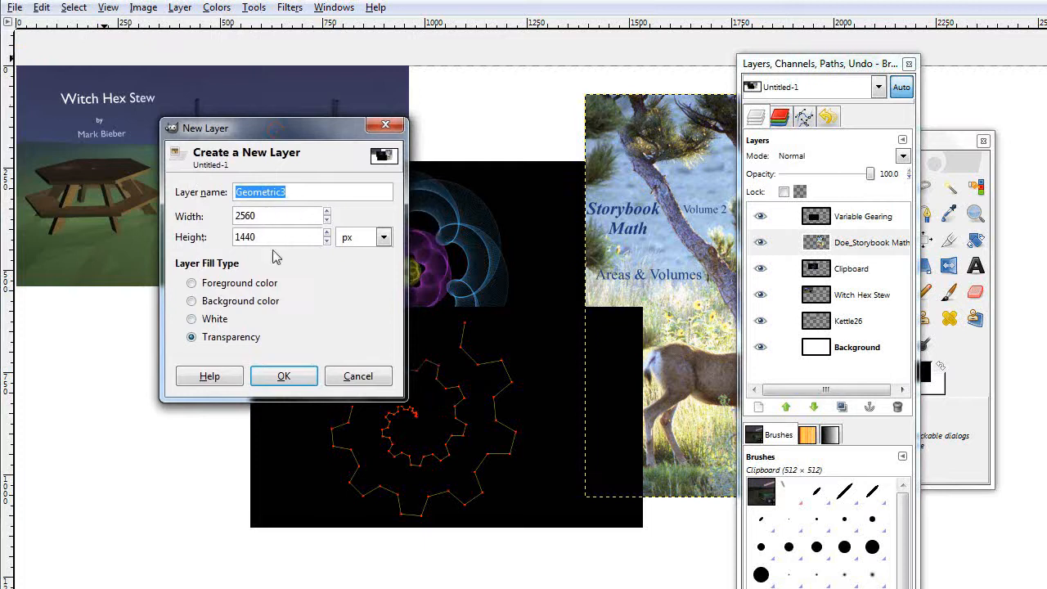
left_click(273, 378)
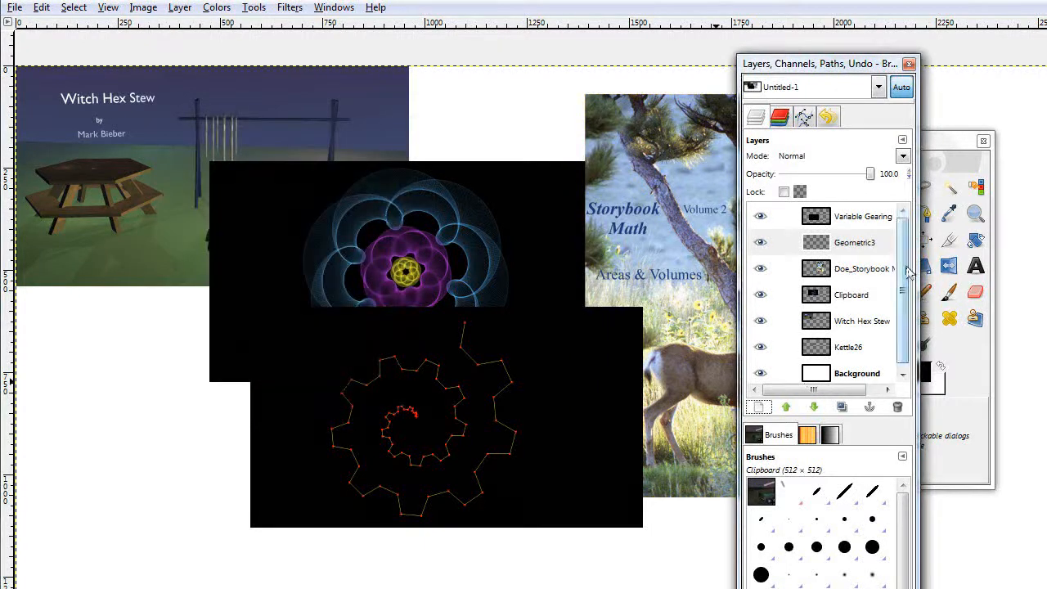
- Delete the empty Geometric3 layer
mouse_move(902, 265)
left_mouse_down()
mouse_move(900, 327)
mouse_move(897, 258)
left_mouse_up()
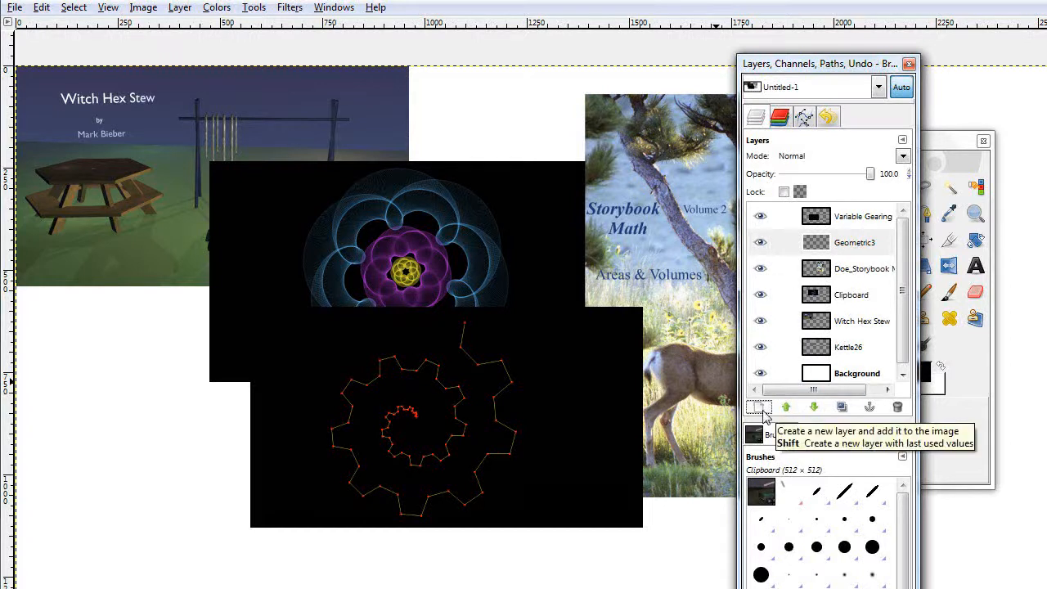
left_click(898, 408)
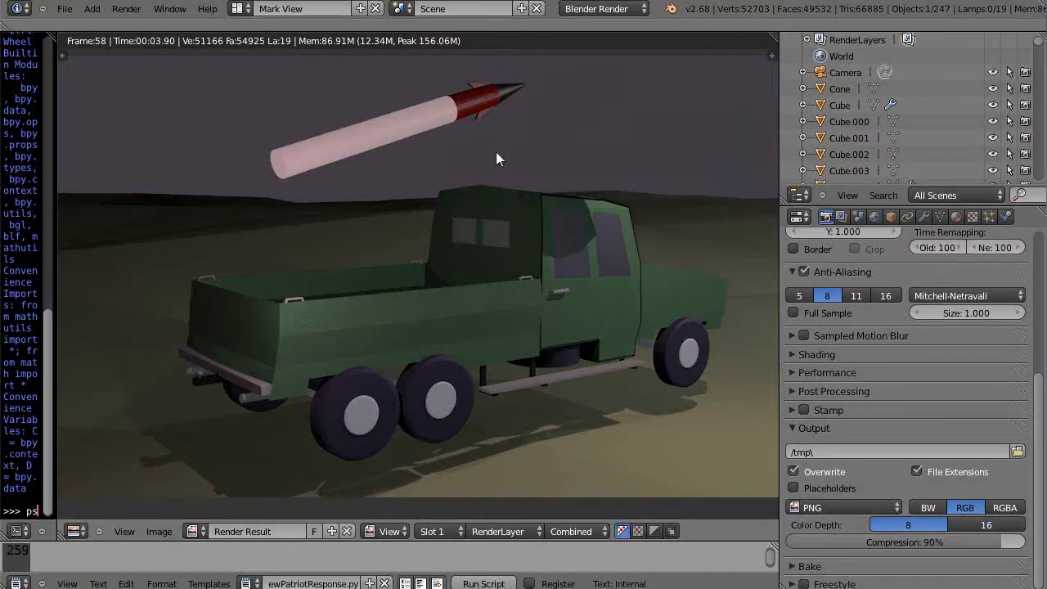
- In Blender, review the dimensions and PNG output settings, and render the truck and missile scene as an animation of frame 58
scroll(1039, 391, "up", 6)
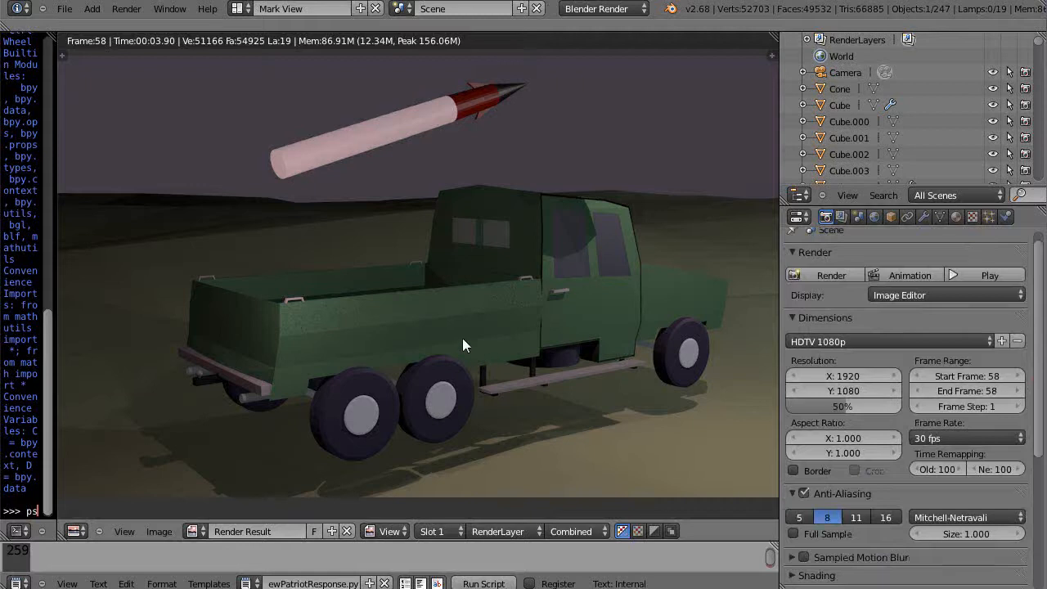
scroll(462, 338, "down", 1)
scroll(462, 337, "up", 1)
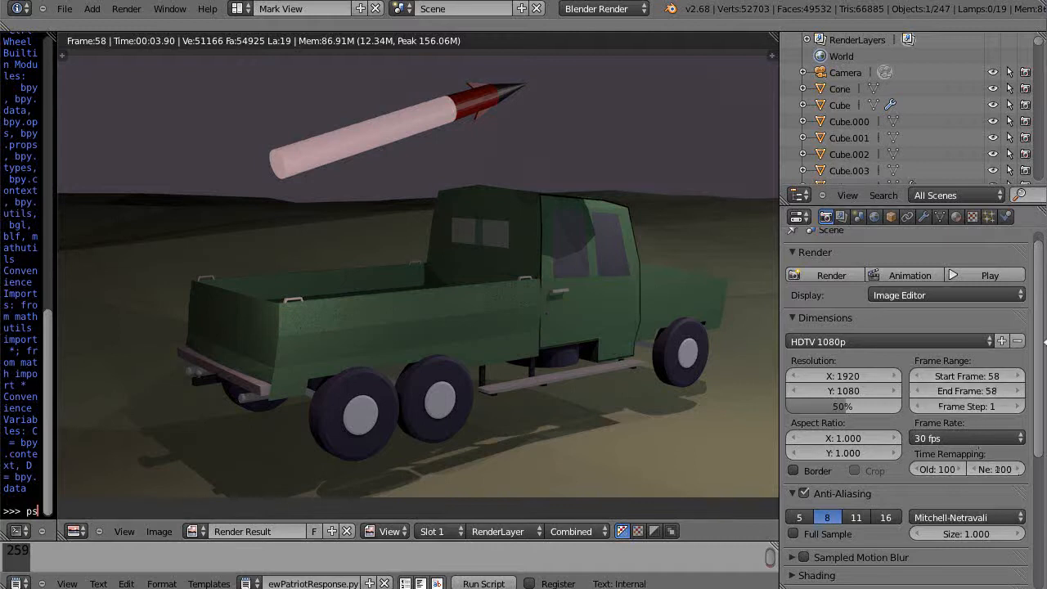
left_click_drag(1042, 332, 1041, 464)
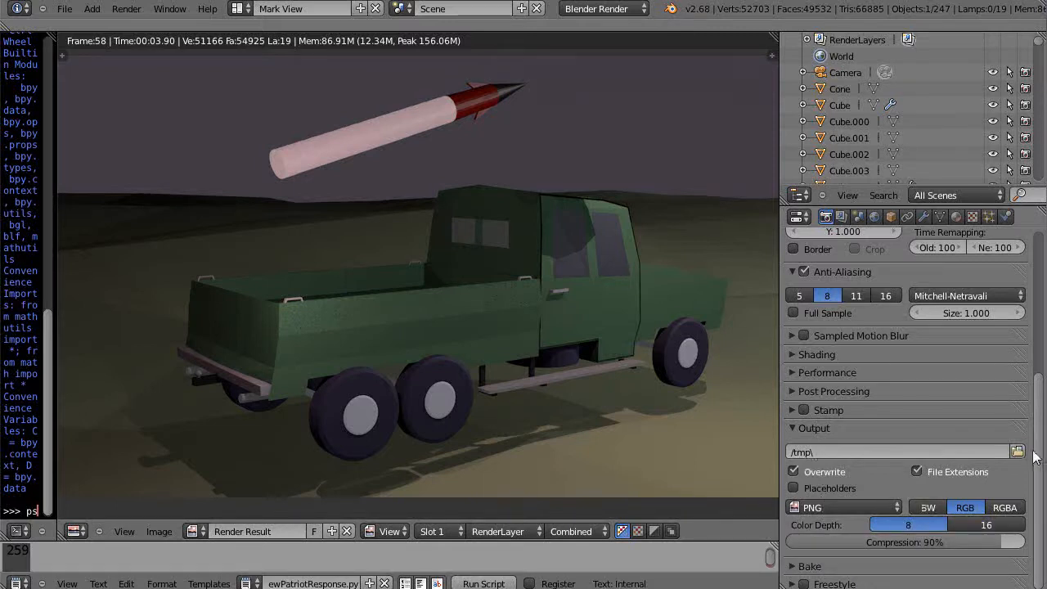
scroll(1023, 454, "up", 6)
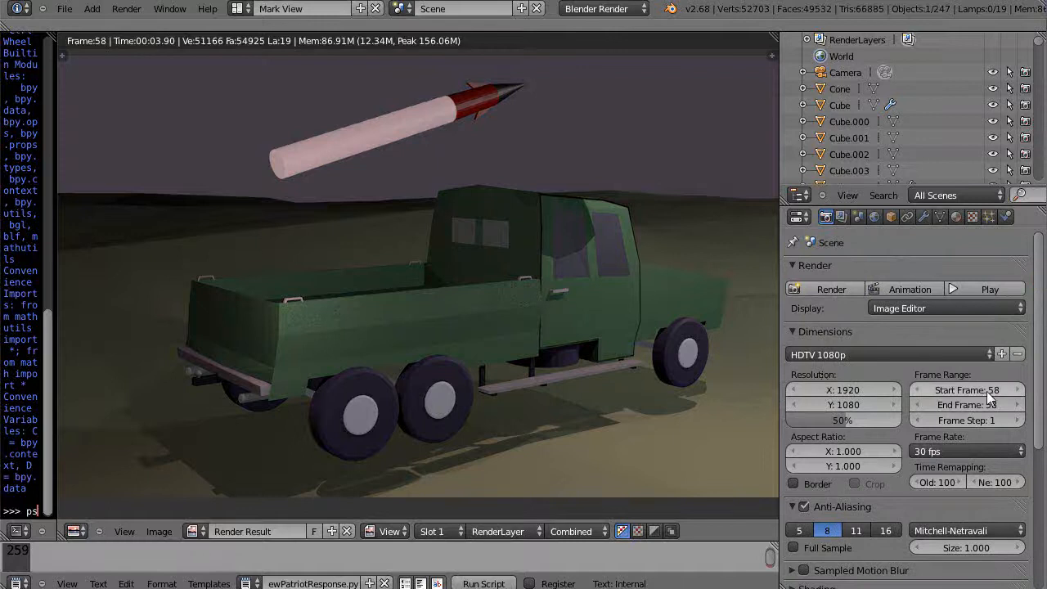
left_click(903, 291)
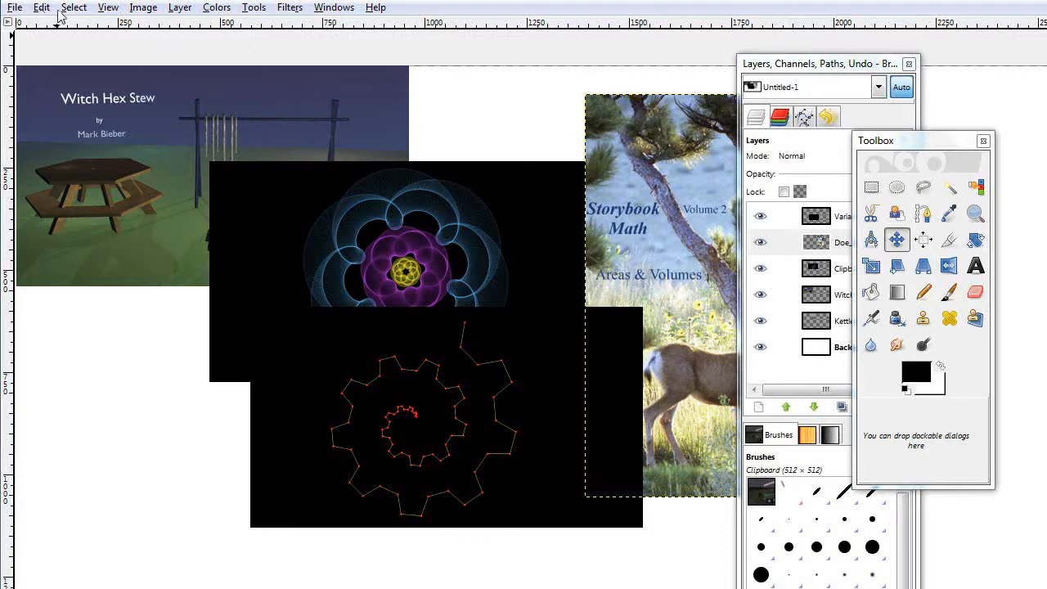
- Switch to GIMP, open 0058.png from the tmp folder, and arrange its window and the dialogs so the image is unobstructed
left_click(16, 8)
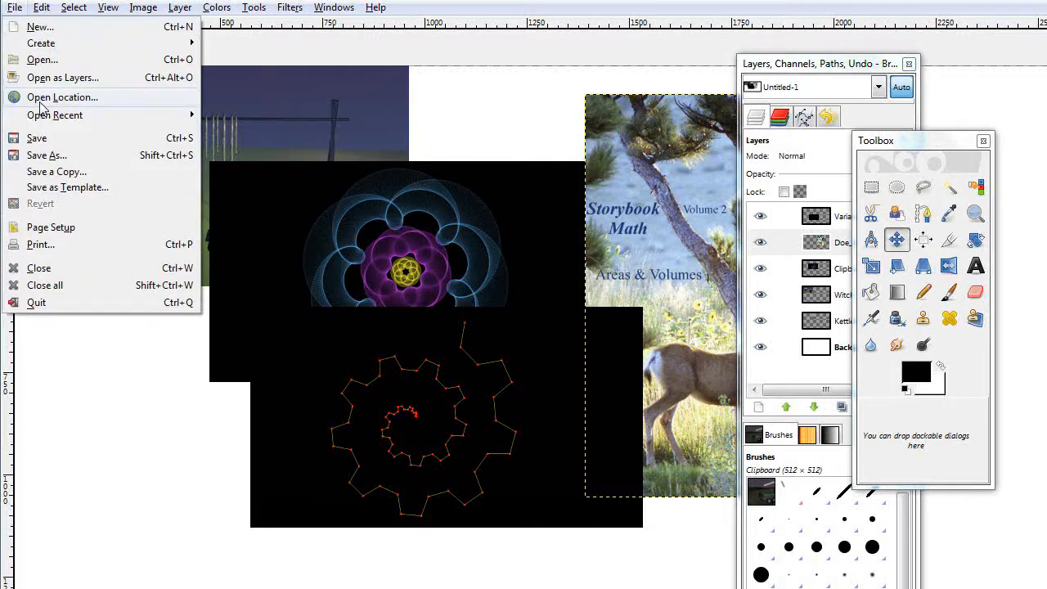
left_click(41, 60)
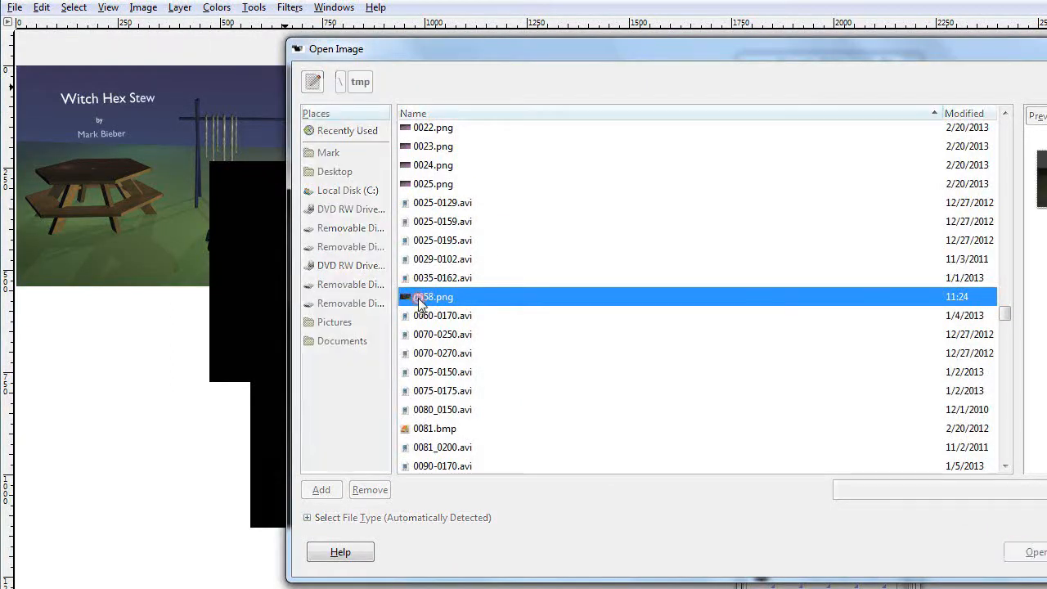
double_click(417, 300)
left_click_drag(184, 0, 344, 75)
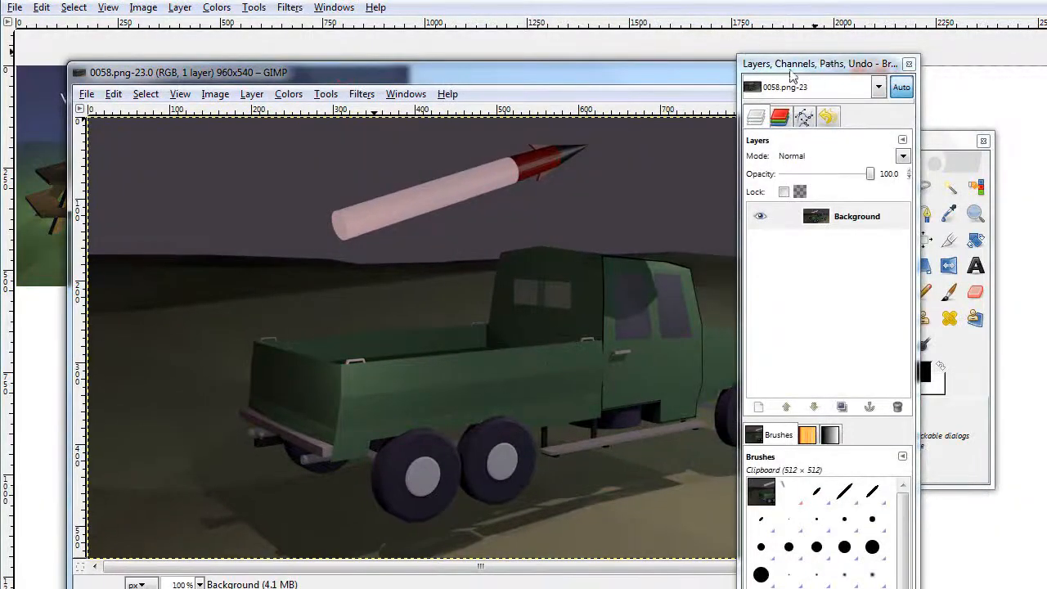
left_click_drag(790, 63, 992, 64)
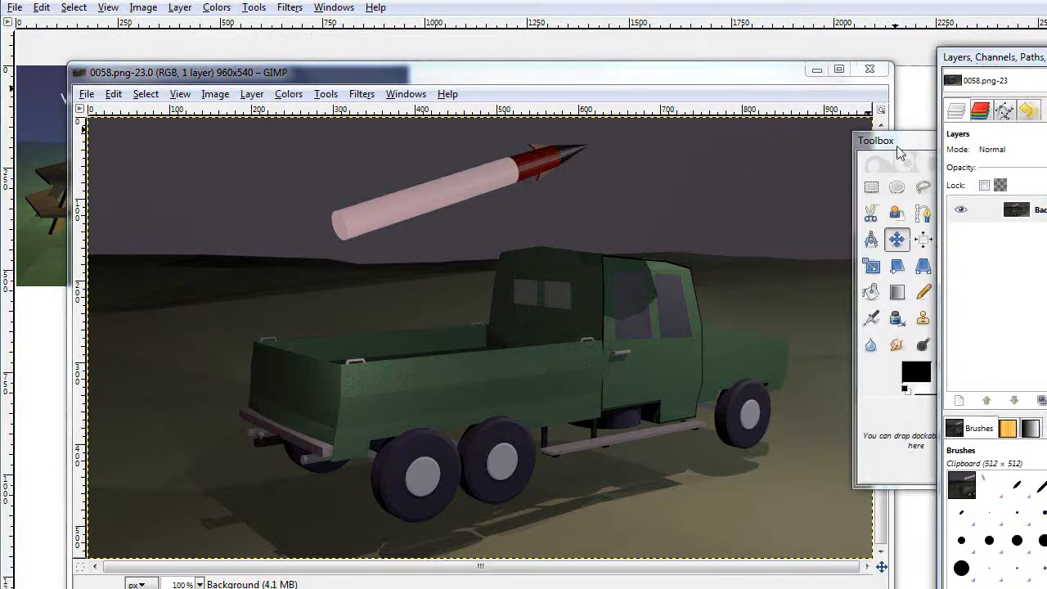
mouse_move(913, 143)
left_mouse_down()
mouse_move(956, 164)
mouse_move(957, 133)
left_mouse_up()
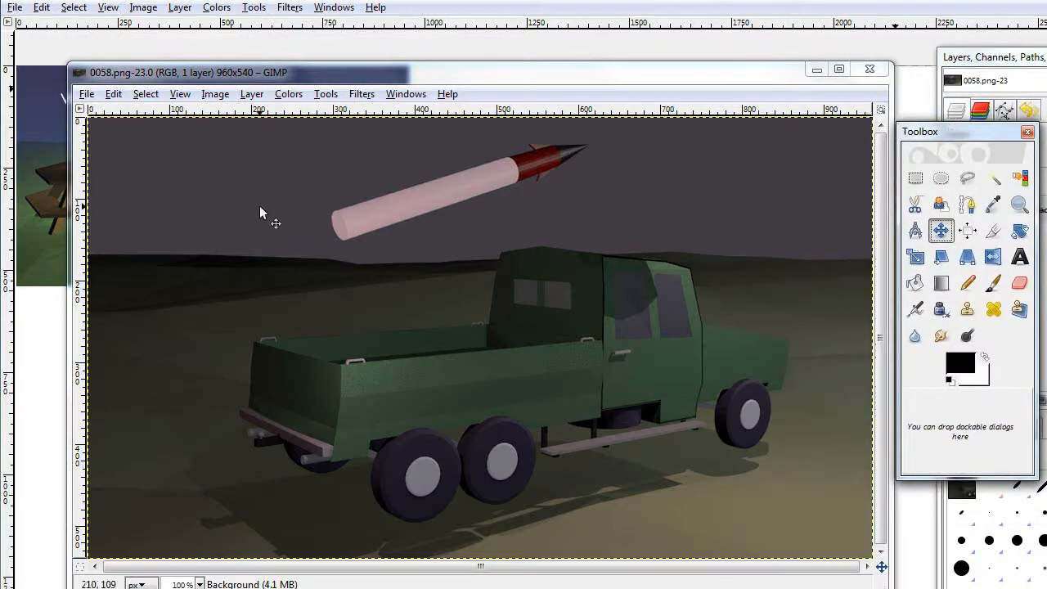
- Select the whole 0058.png truck image, copy it, and minimize its window to get back to the collage
left_click(146, 94)
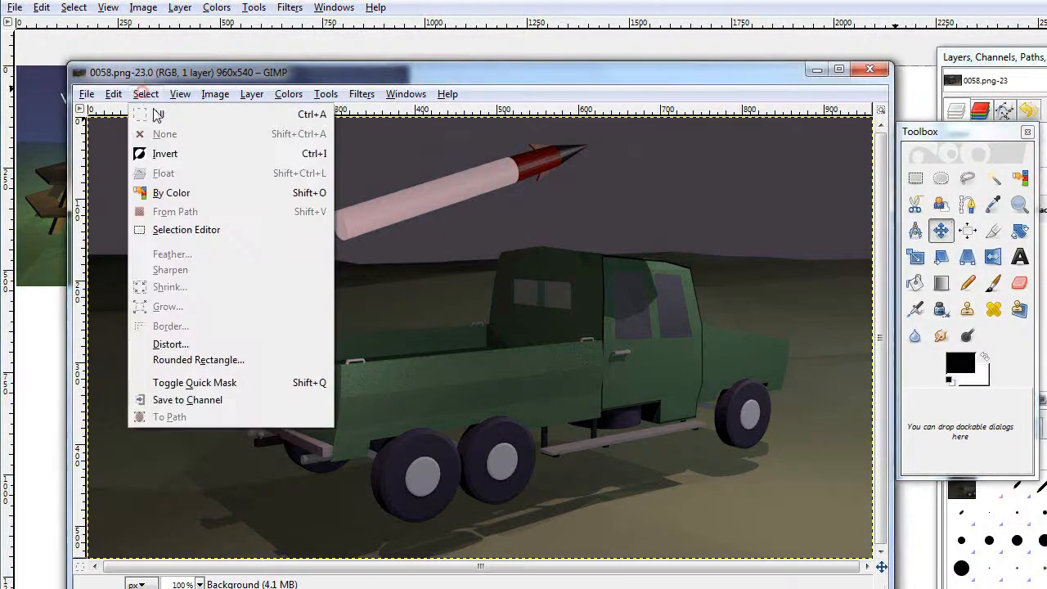
left_click(157, 110)
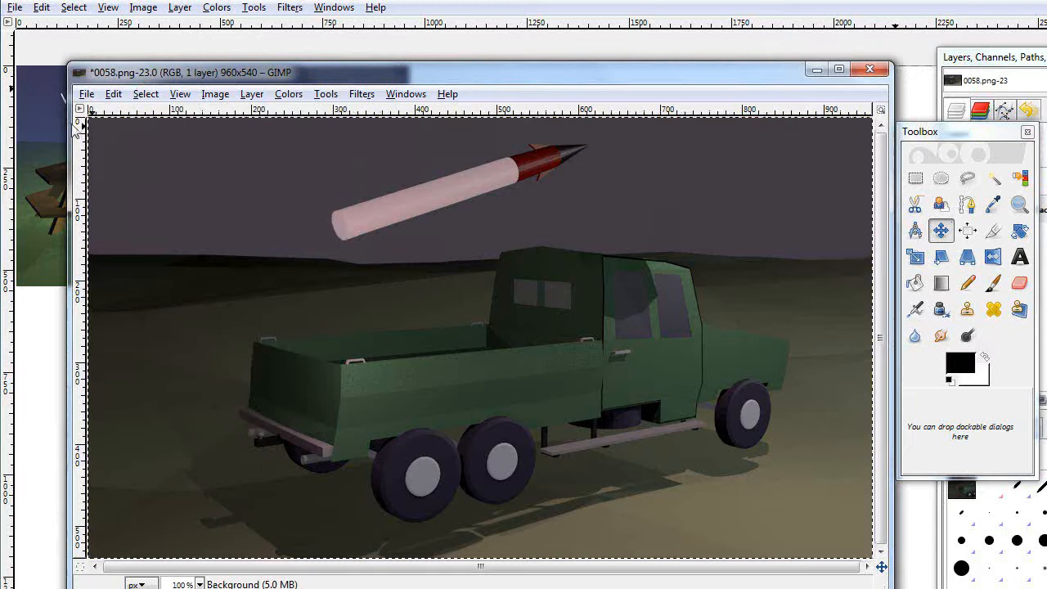
left_click(113, 94)
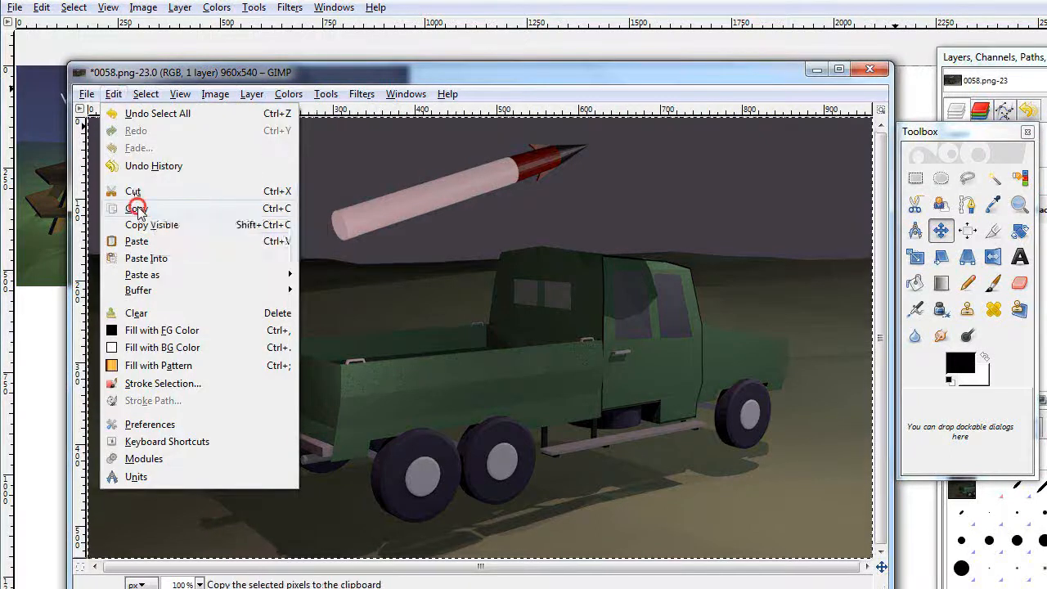
left_click(137, 209)
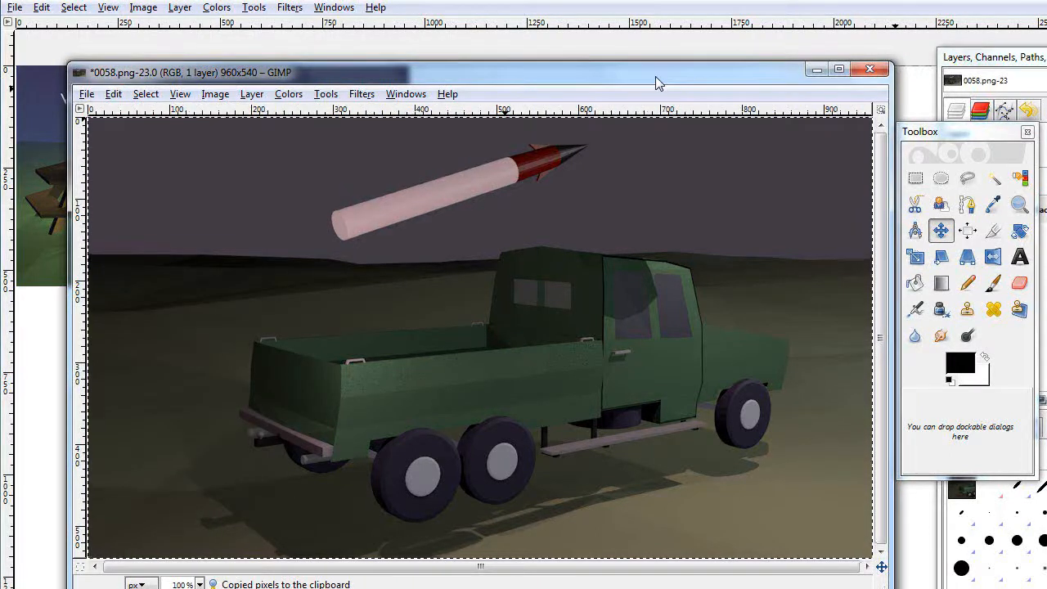
left_click(817, 69)
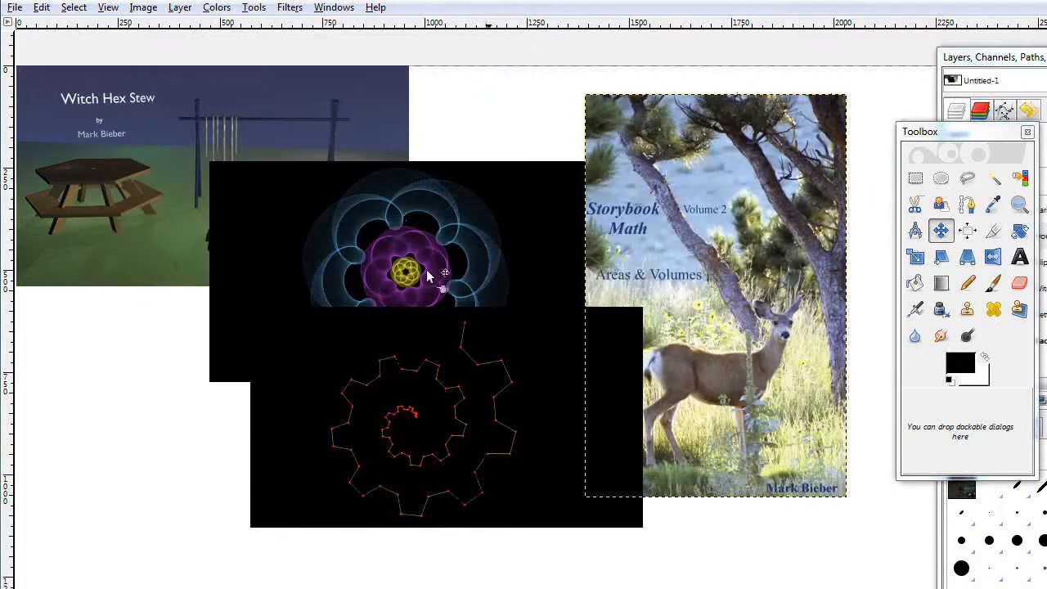
- Paste the copied truck image into the collage as a new layer
left_click(42, 8)
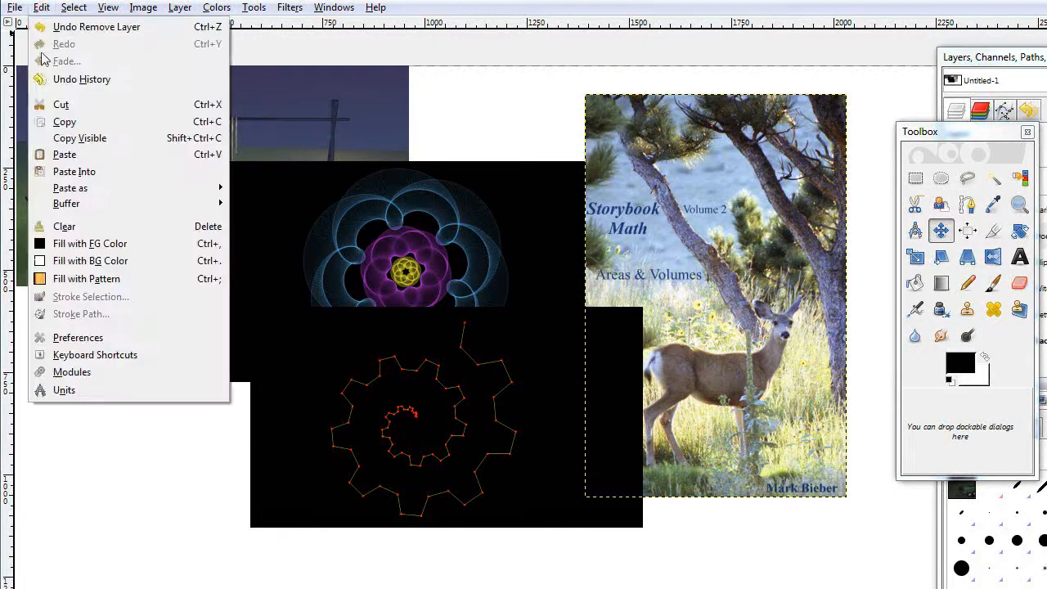
mouse_move(65, 191)
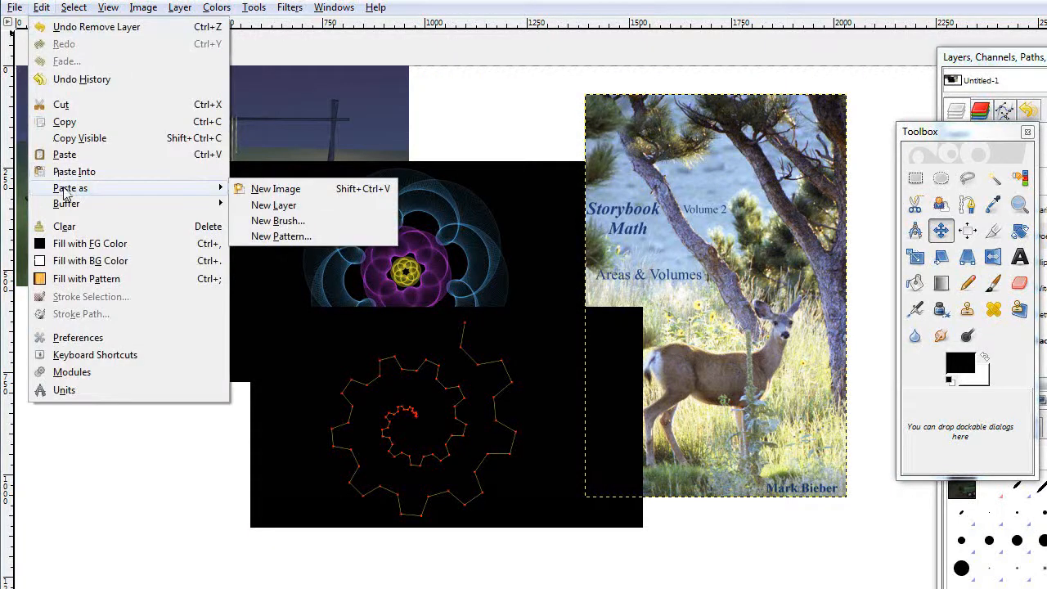
left_click(283, 205)
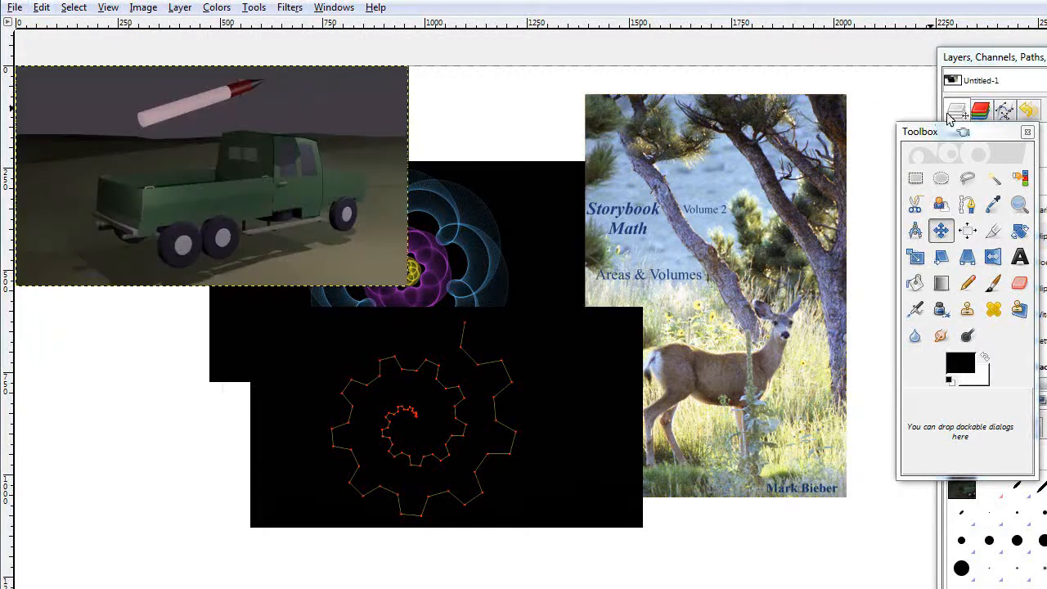
- Arrange the dialogs so the layer list is fully visible, and shift the pasted truck image slightly down and right on the canvas
left_click_drag(946, 133, 0, 160)
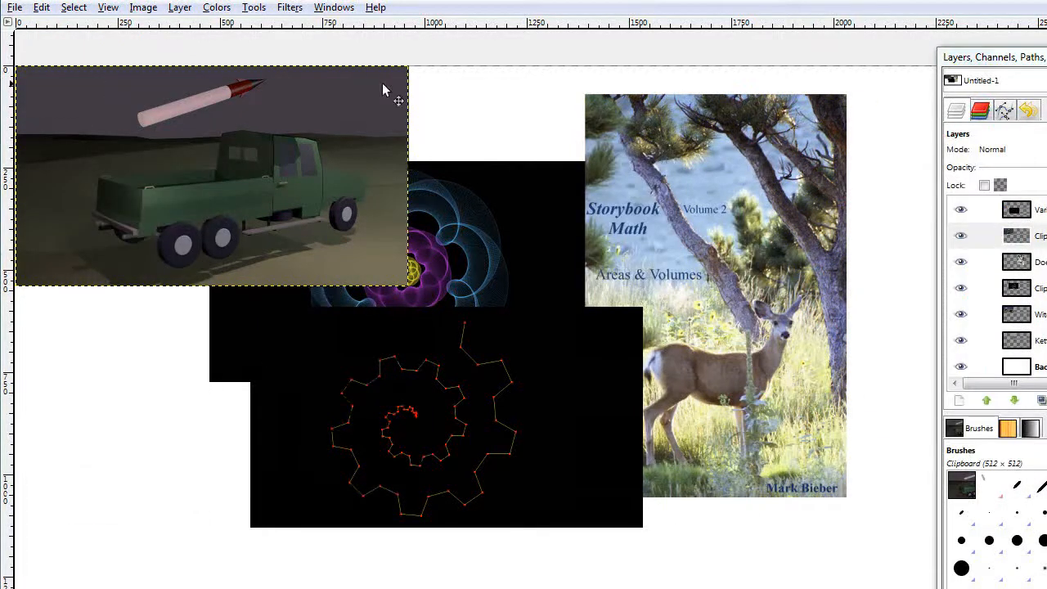
left_click_drag(997, 65, 813, 93)
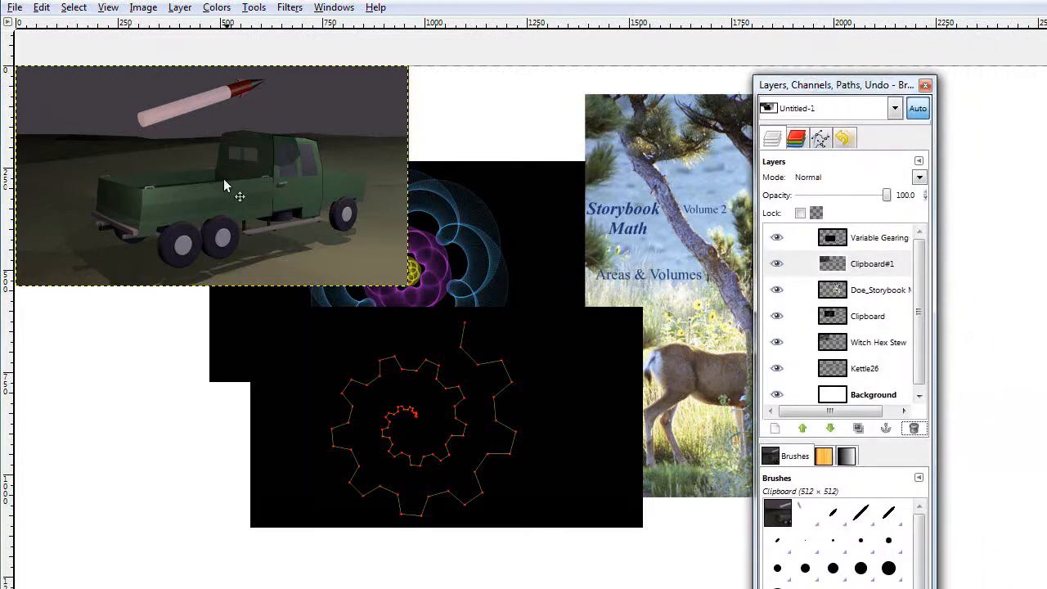
left_click_drag(223, 178, 260, 203)
- Rename the pasted Clipboard#1 layer as Truck
right_click(889, 269)
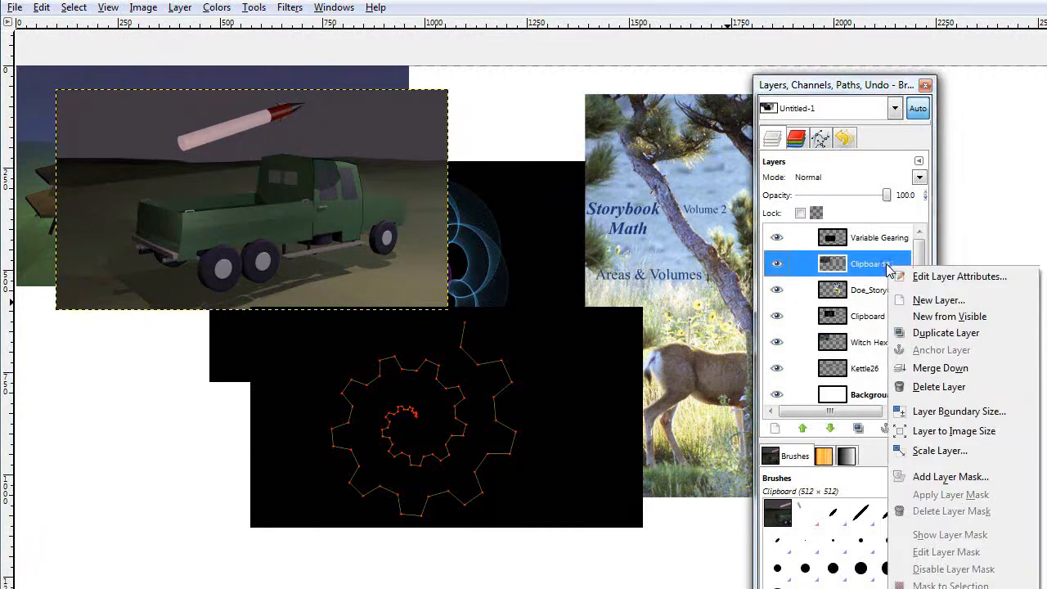
left_click(933, 276)
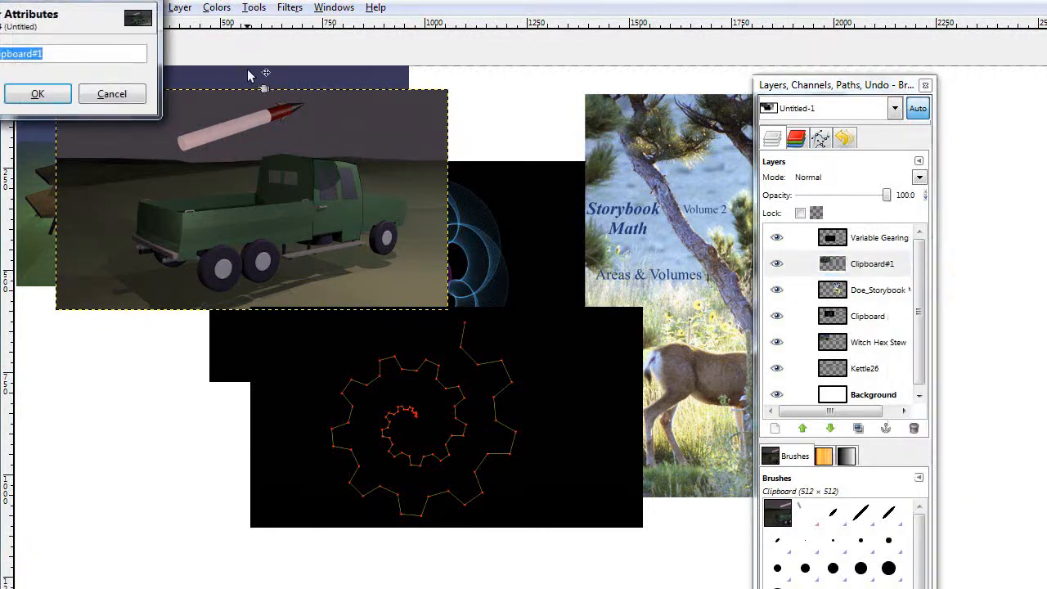
type("Truc")
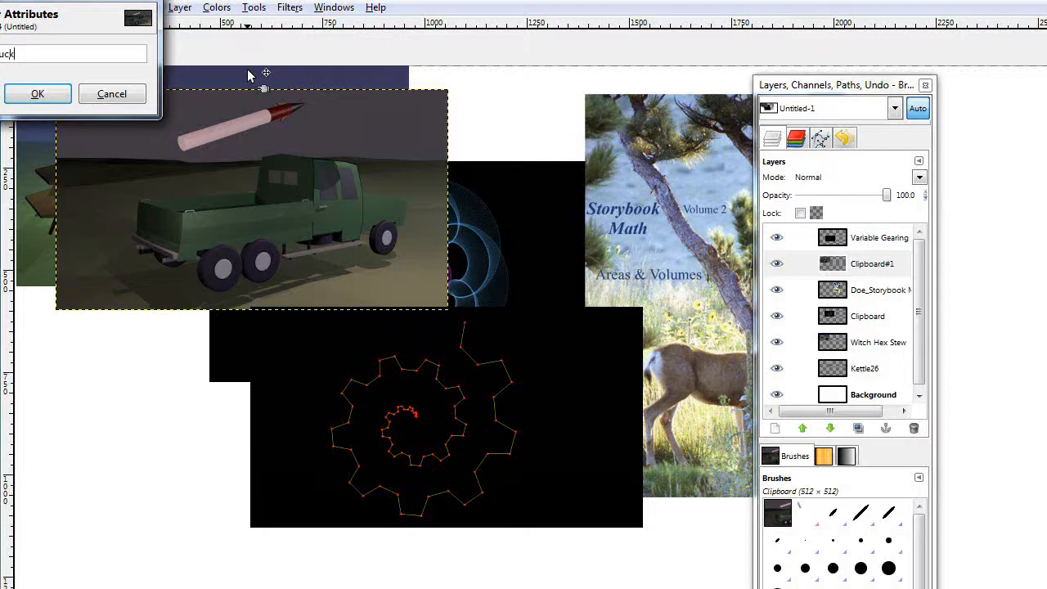
key("Return")
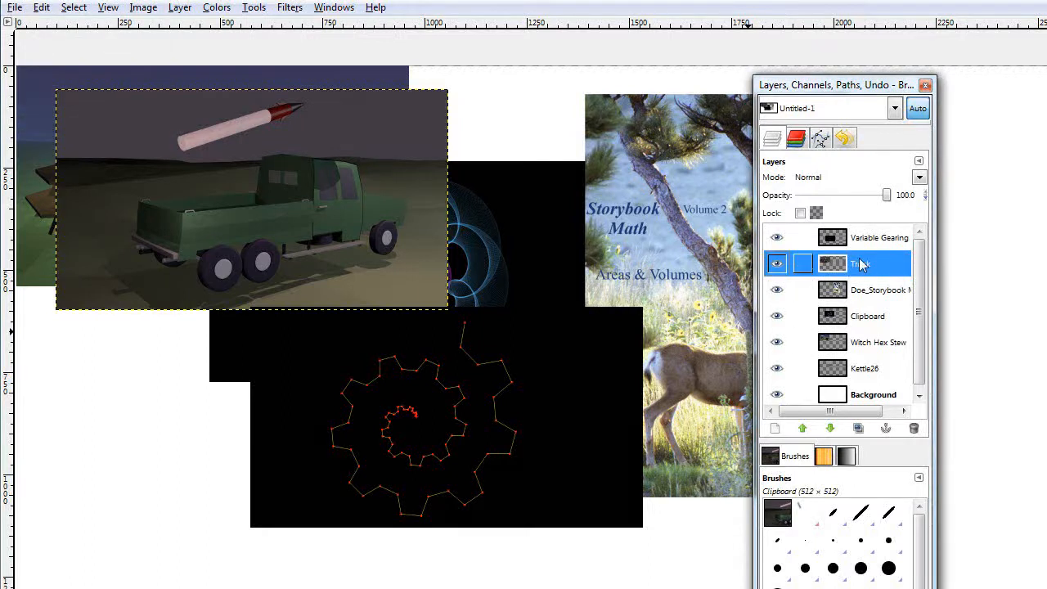
- Lower the Truck layer one level, below the doe cover layer, and move it down and right so it partly overlaps the gear image's area
left_click_drag(274, 199, 287, 232)
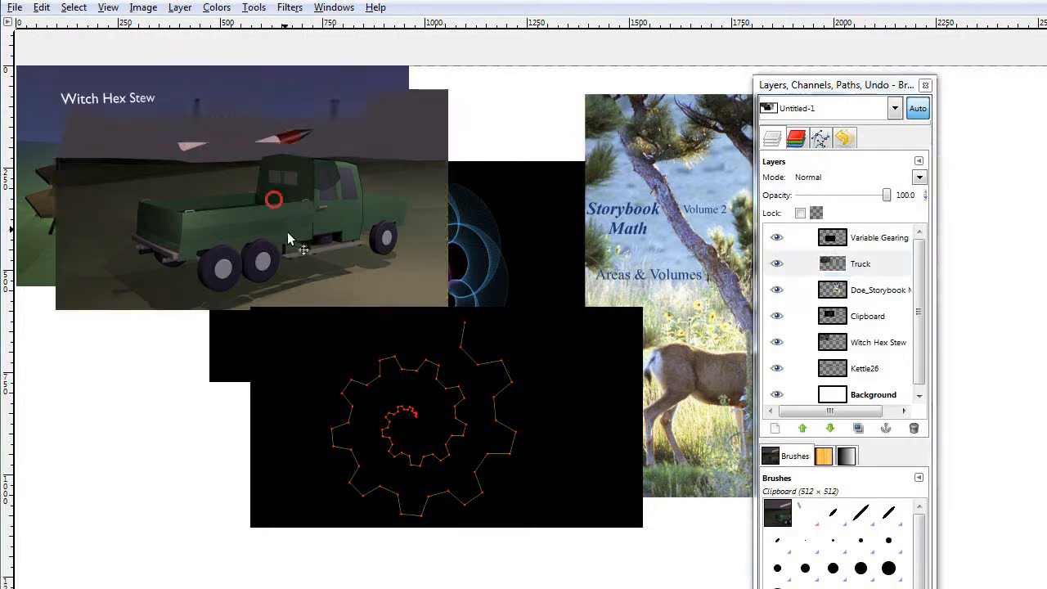
left_click(830, 429)
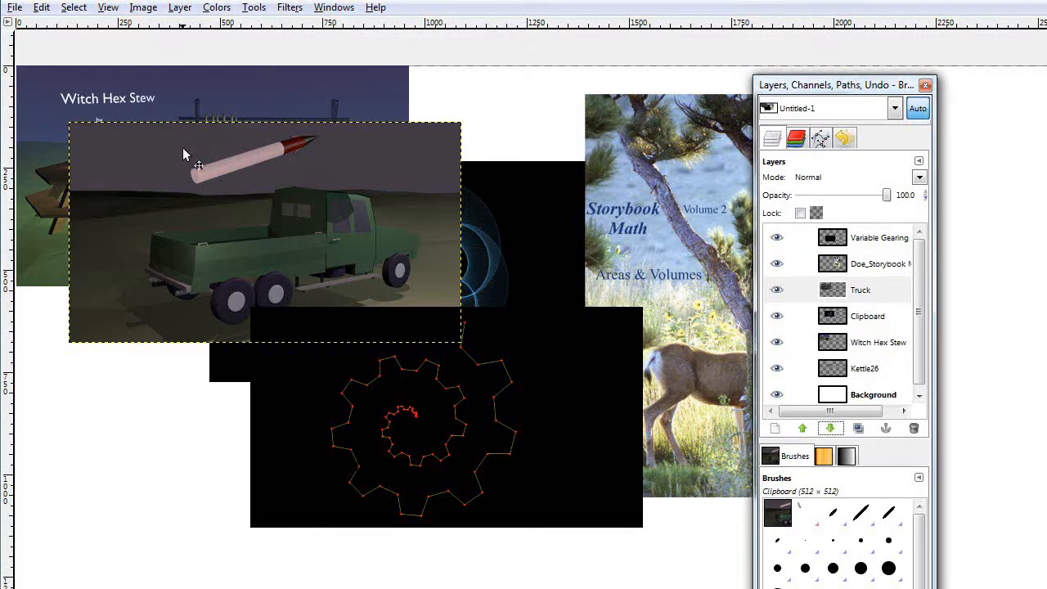
left_click_drag(252, 198, 304, 282)
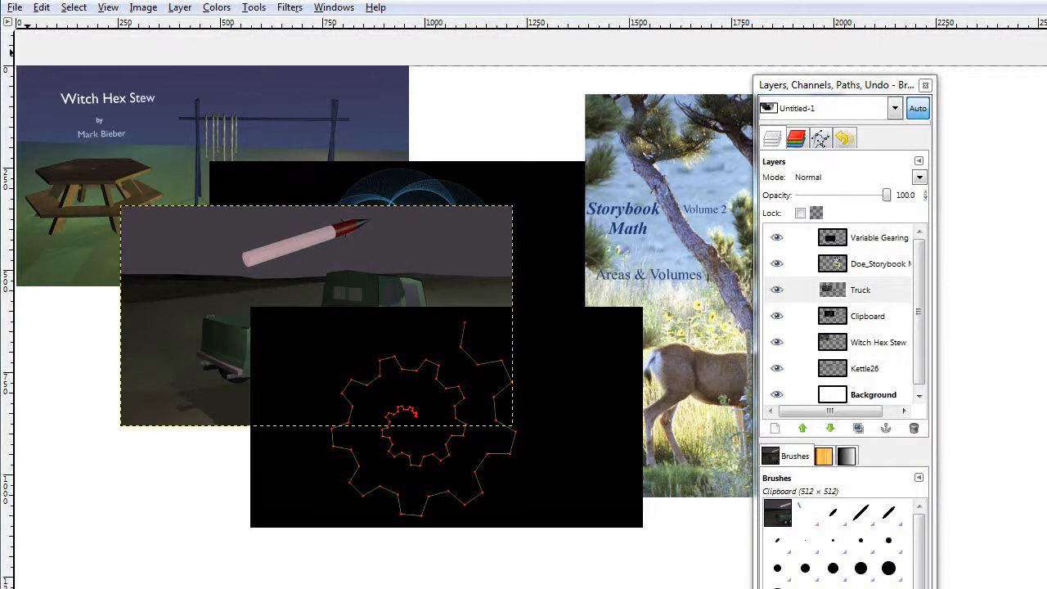
- Bring back the toolbox, try a rectangular selection across the upper part of the gear image, undo it, and reactivate the Move tool
key("ctrl+b")
left_click_drag(398, 170, 173, 274)
left_click(117, 318)
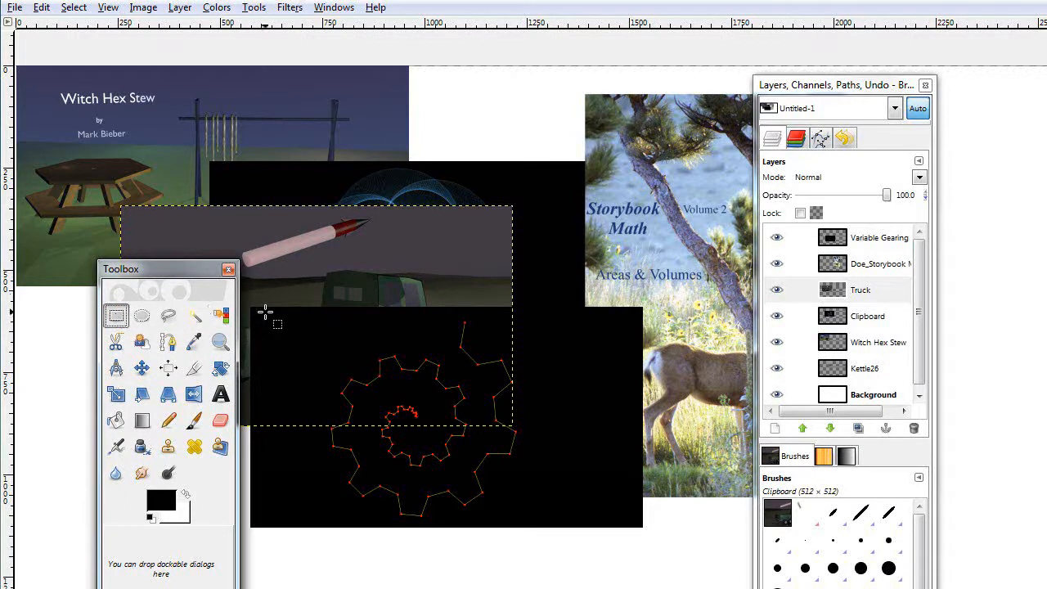
left_click_drag(317, 314, 550, 390)
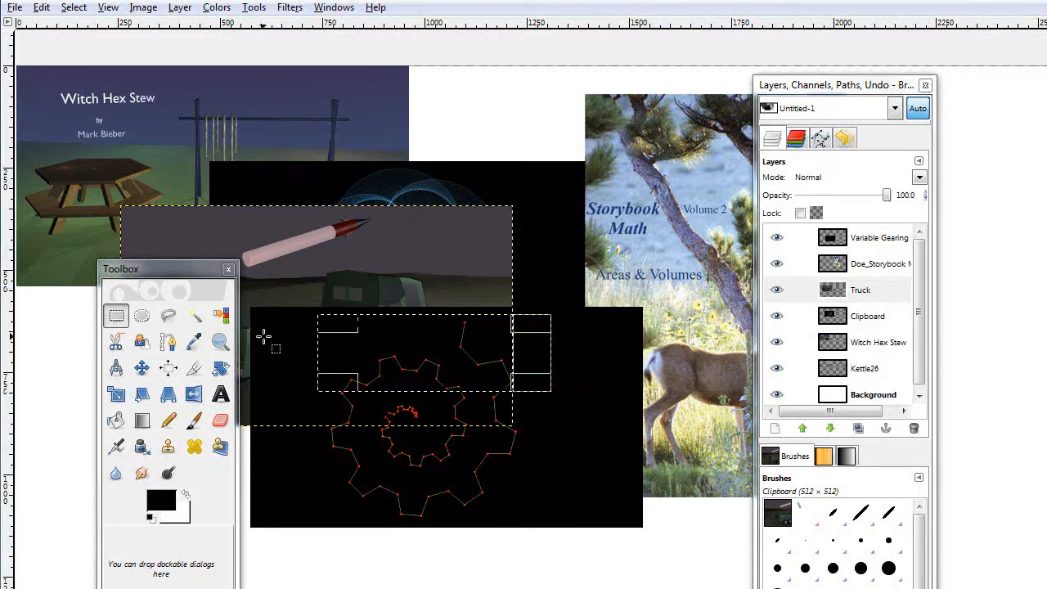
left_click(41, 8)
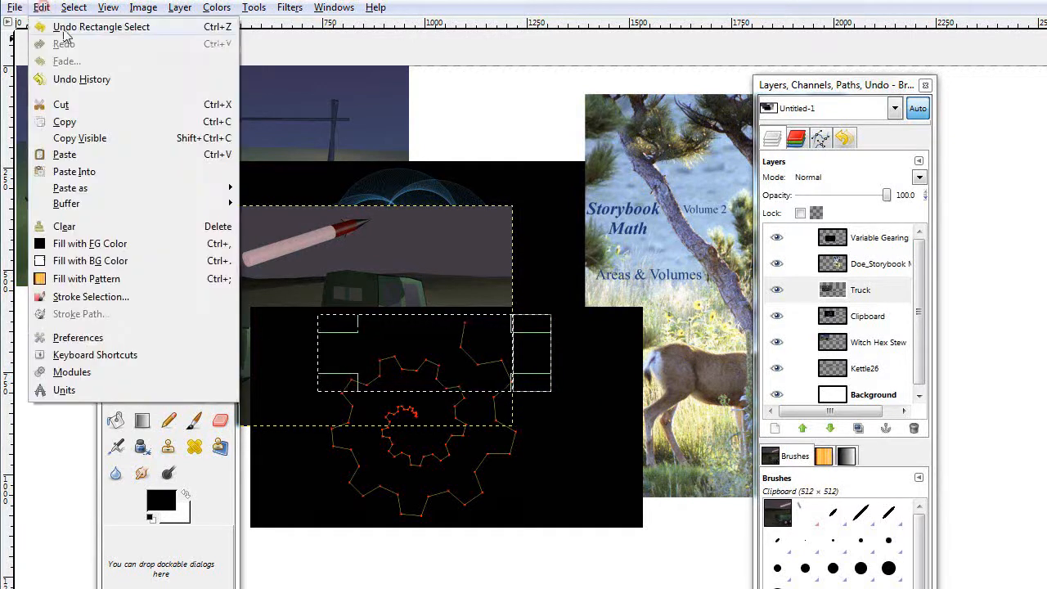
left_click(70, 27)
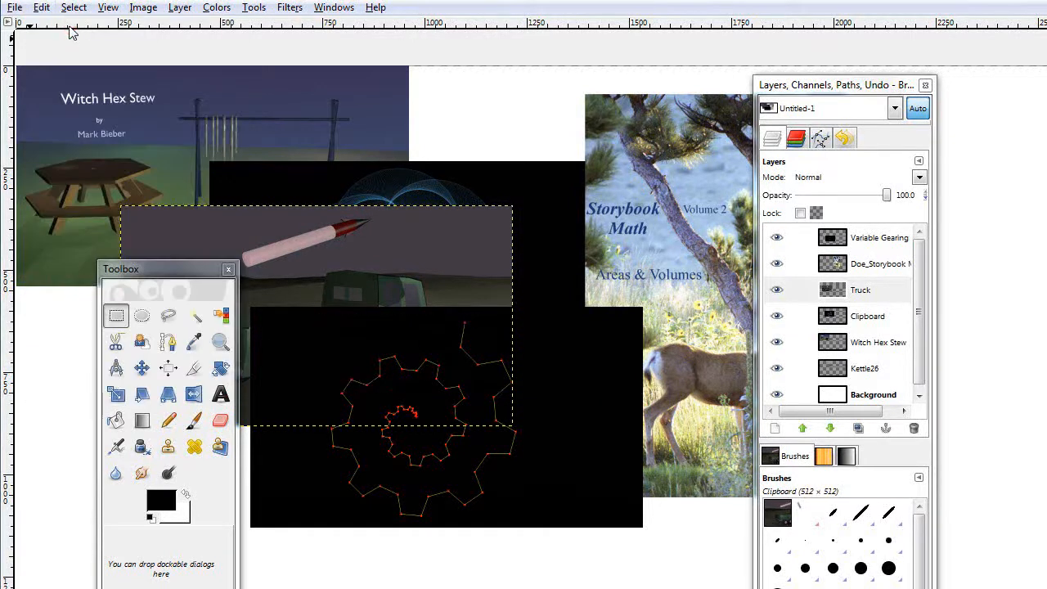
left_click(141, 369)
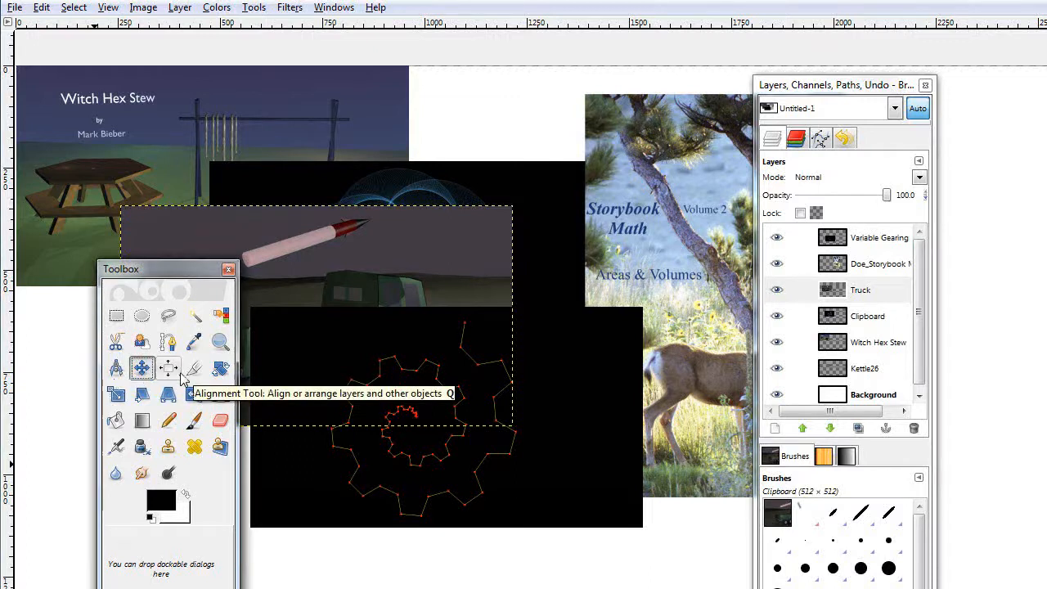